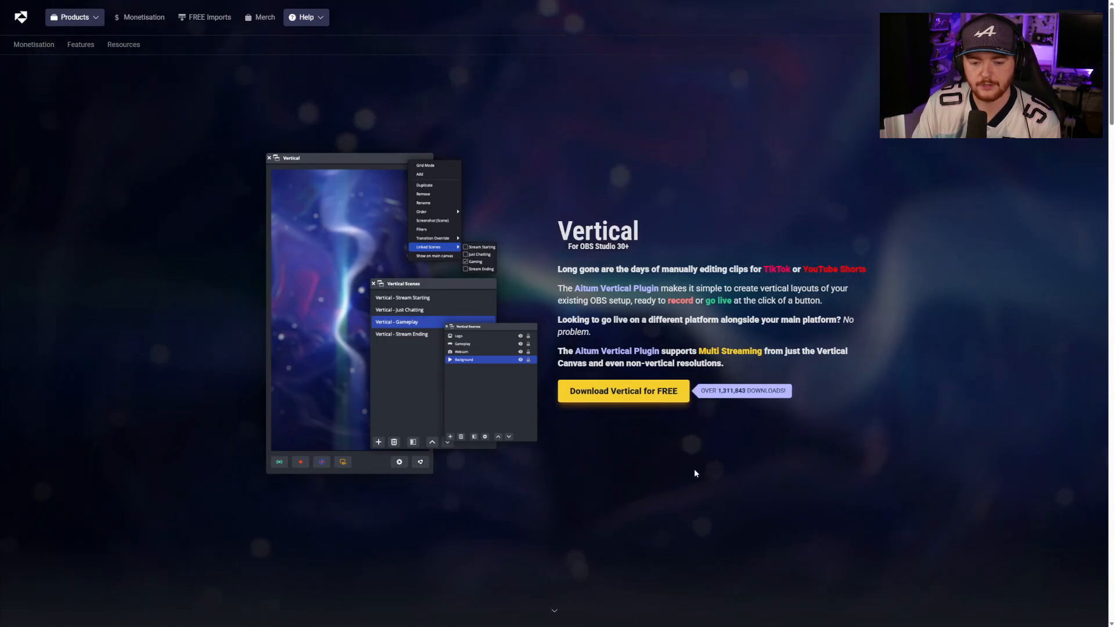
Step: Download the free Vertical plugin for OBS Studio 30+
left_click(617, 391)
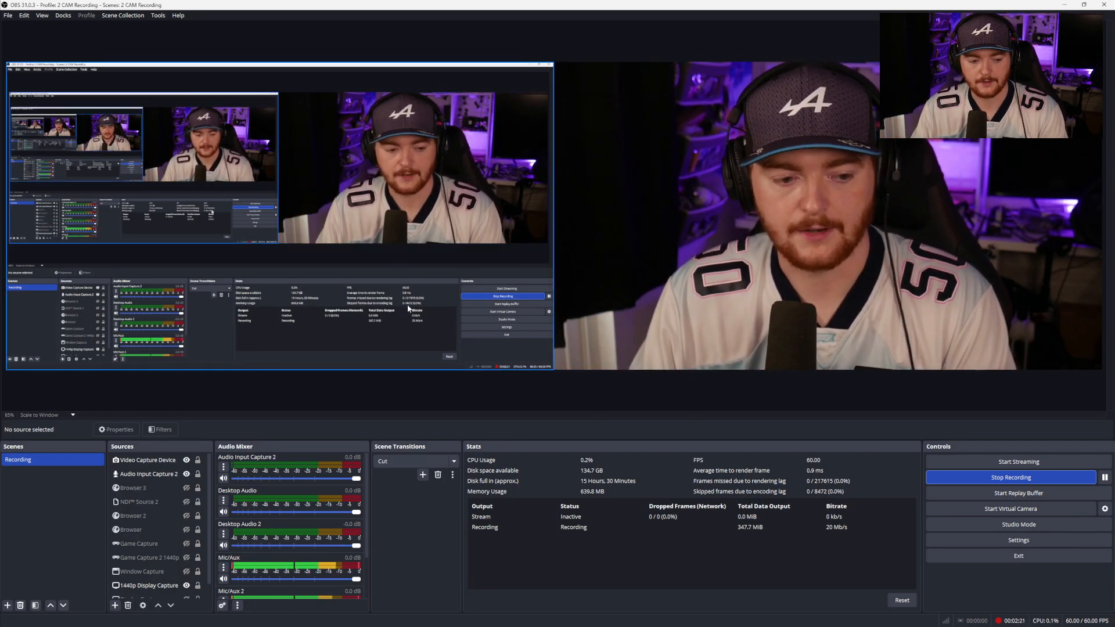
left_click(177, 502)
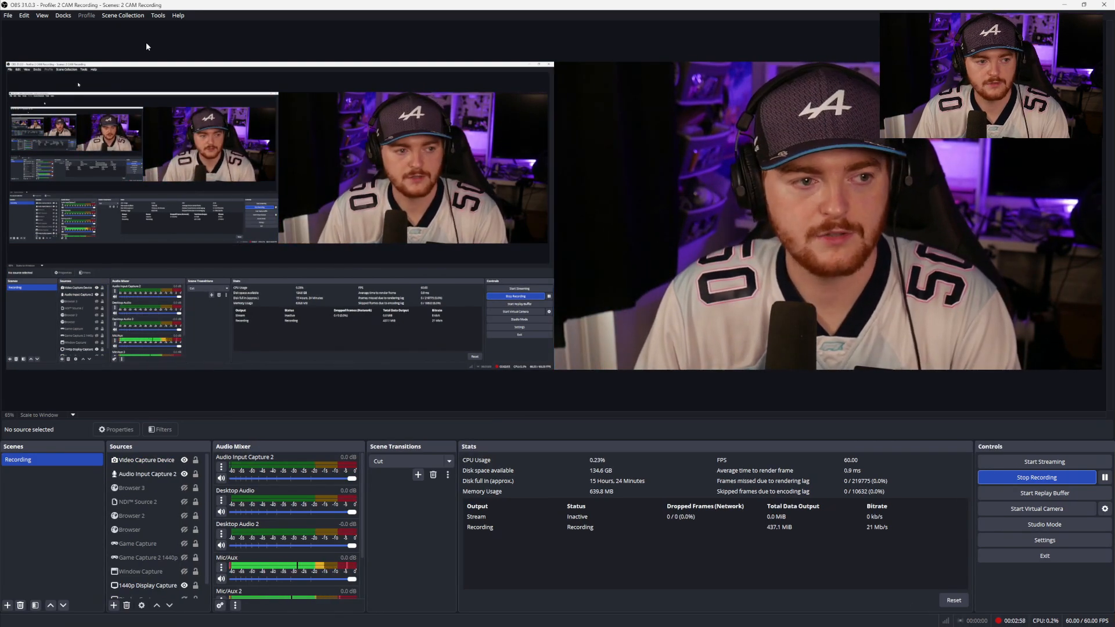
Step: Enable the Vertical Scenes, Vertical Sources and Vertical Scene Transitions docks
left_click(62, 15)
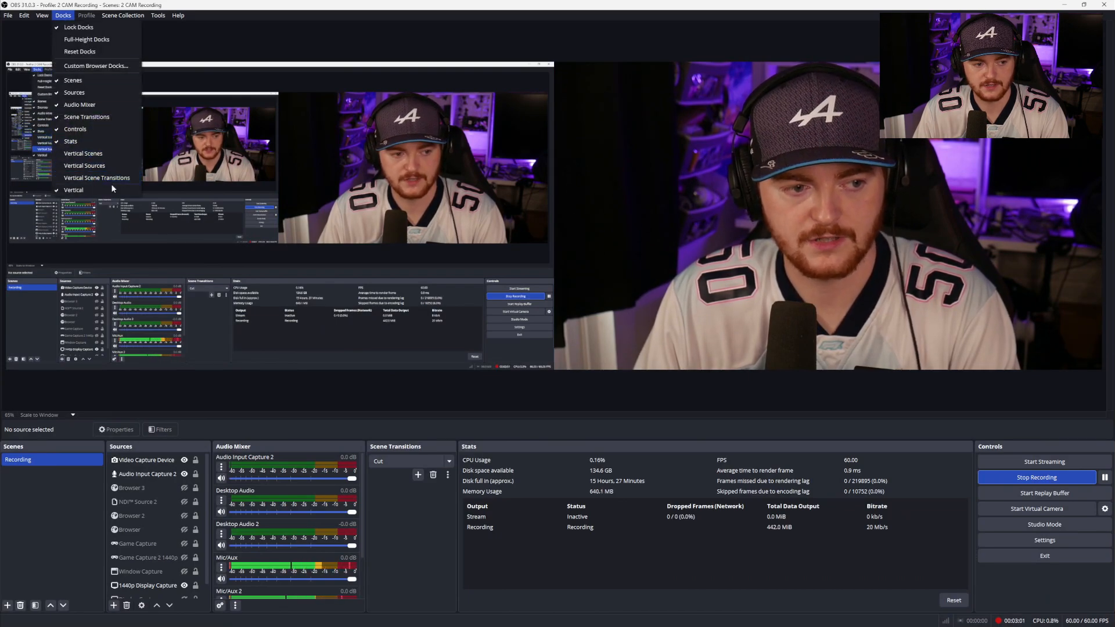
left_click(83, 153)
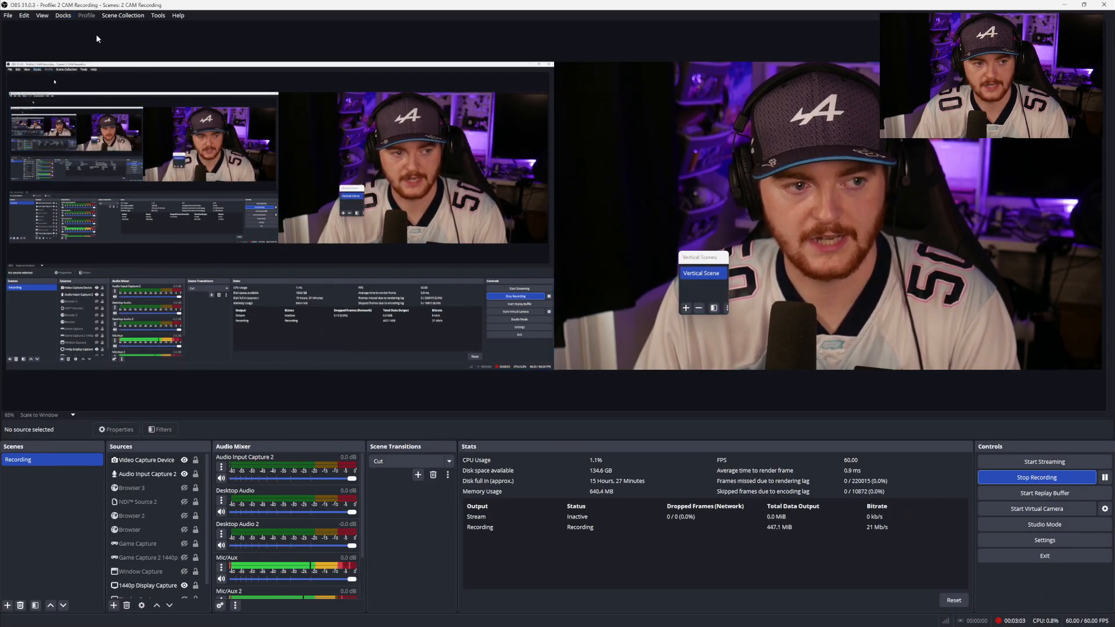
left_click(63, 15)
left_click(85, 166)
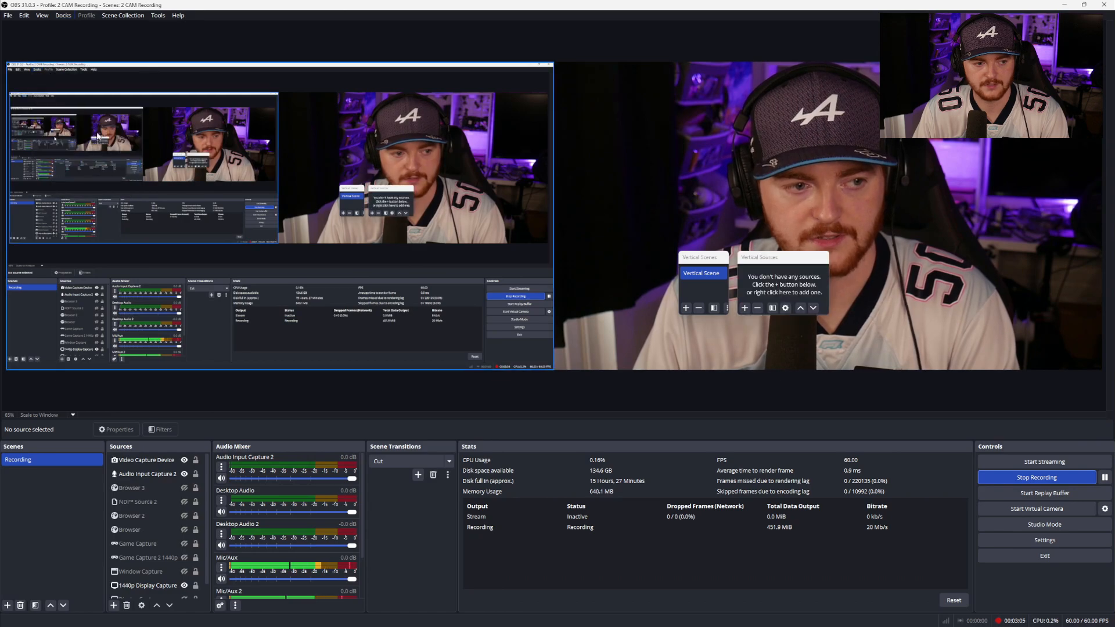
left_click(63, 15)
left_click(96, 178)
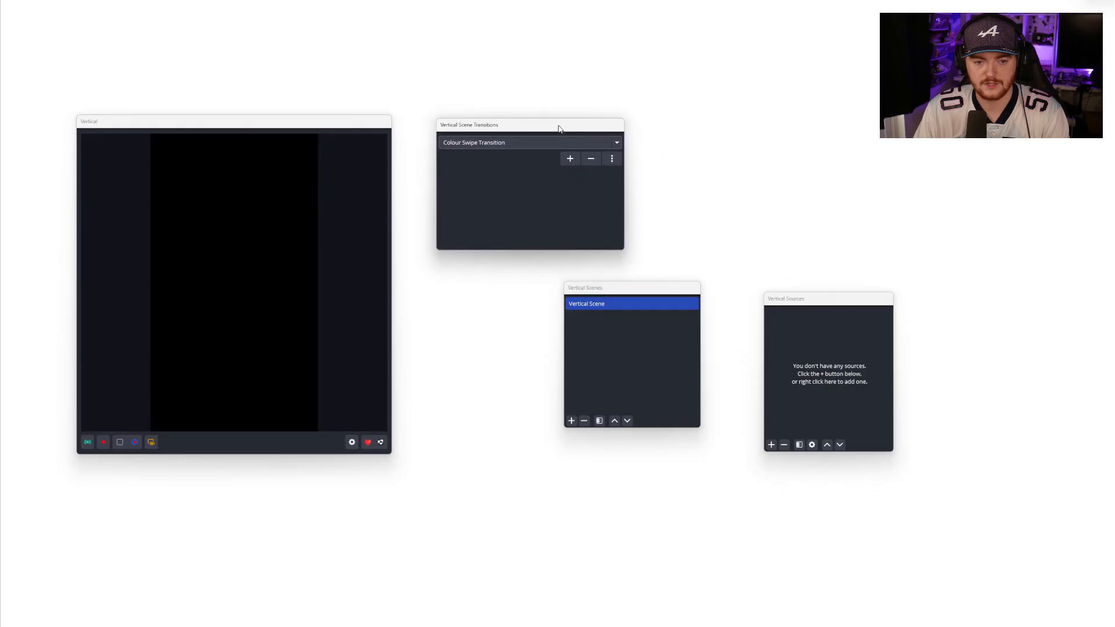
Step: Arrange the vertical transitions, scenes and sources docks beside the vertical preview
left_click_drag(560, 128, 530, 122)
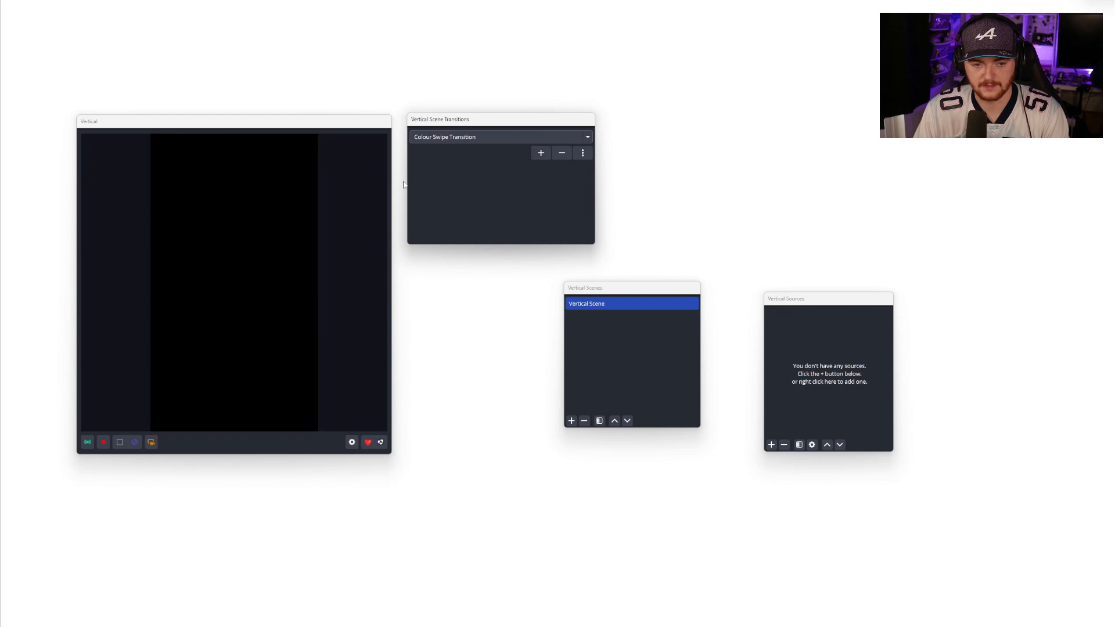
left_click_drag(361, 129, 459, 131)
left_click_drag(527, 123, 620, 126)
left_click_drag(618, 291, 555, 267)
left_click_drag(850, 301, 730, 263)
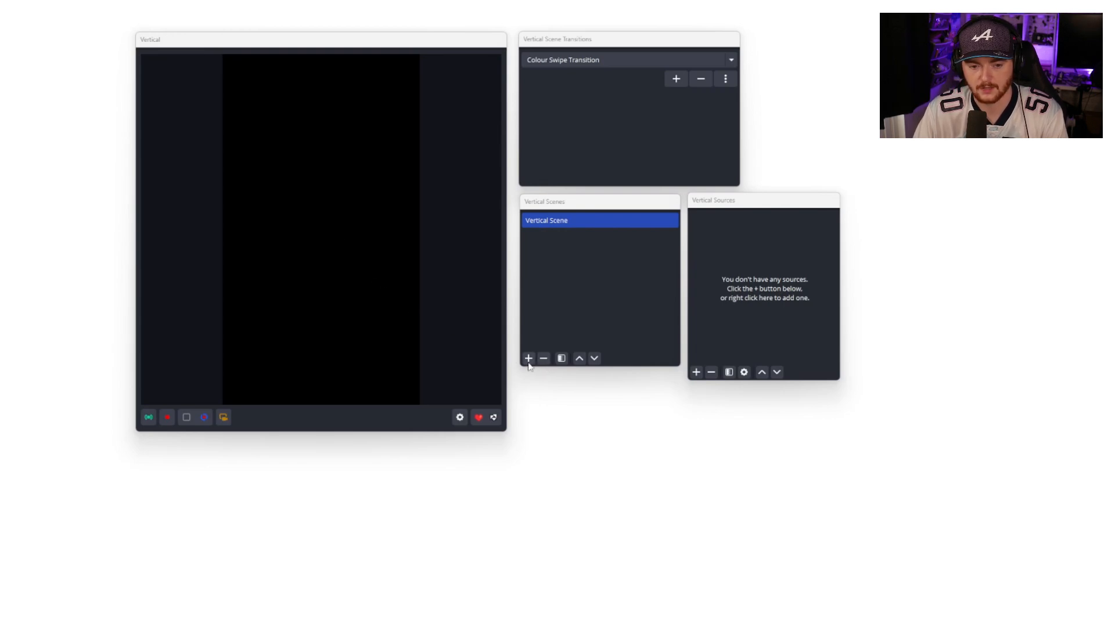
Step: Add the existing Video Capture Device as a source in the vertical scene
left_click(697, 373)
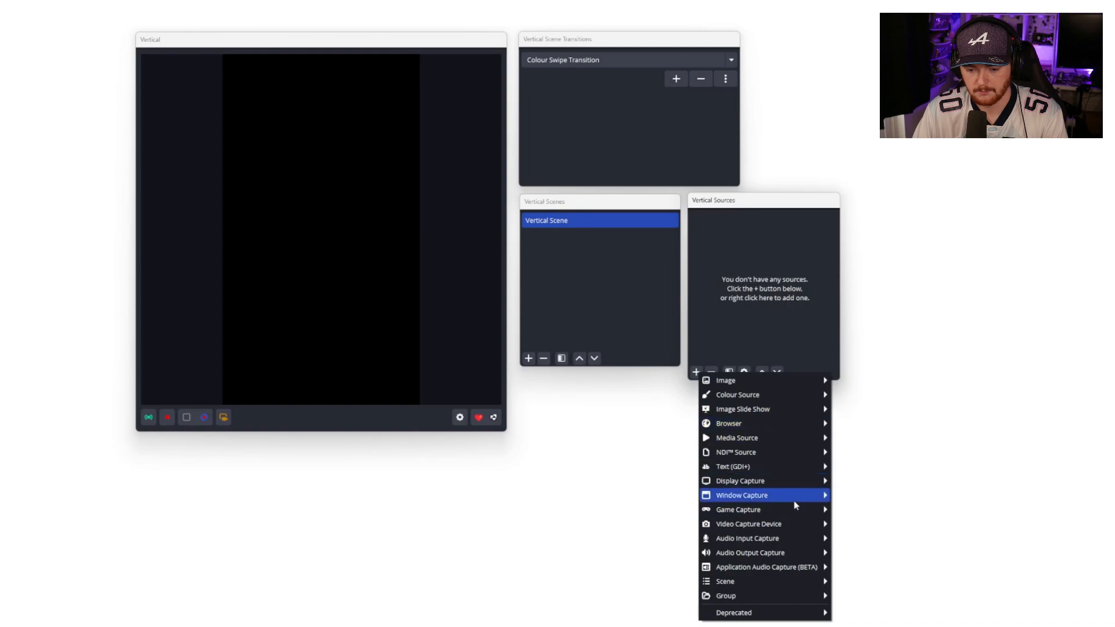
mouse_move(812, 427)
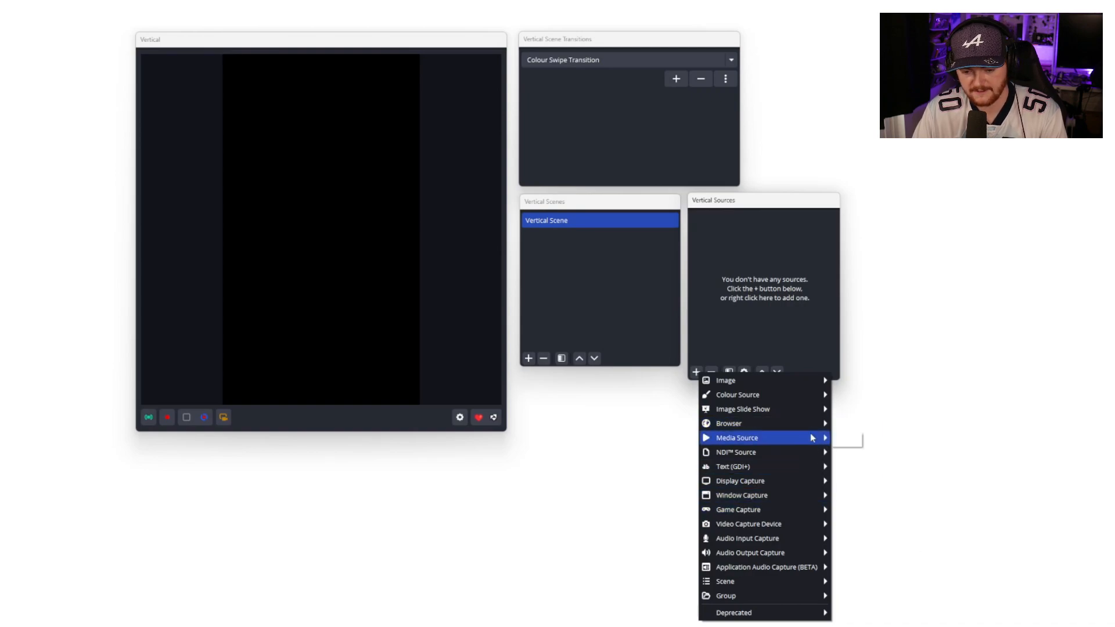
mouse_move(817, 524)
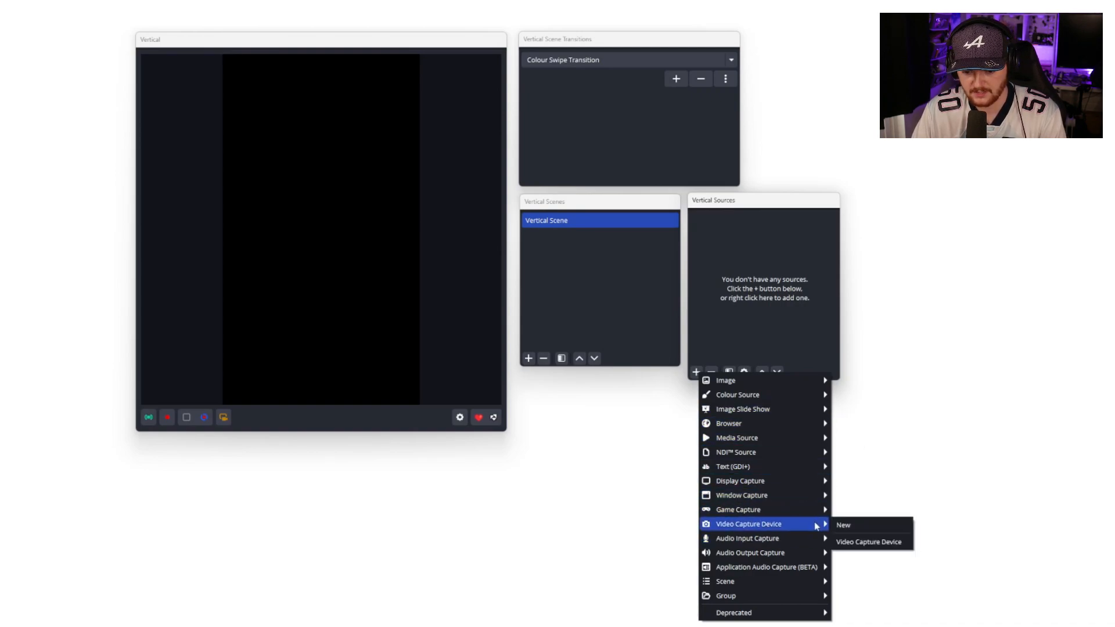
left_click(868, 539)
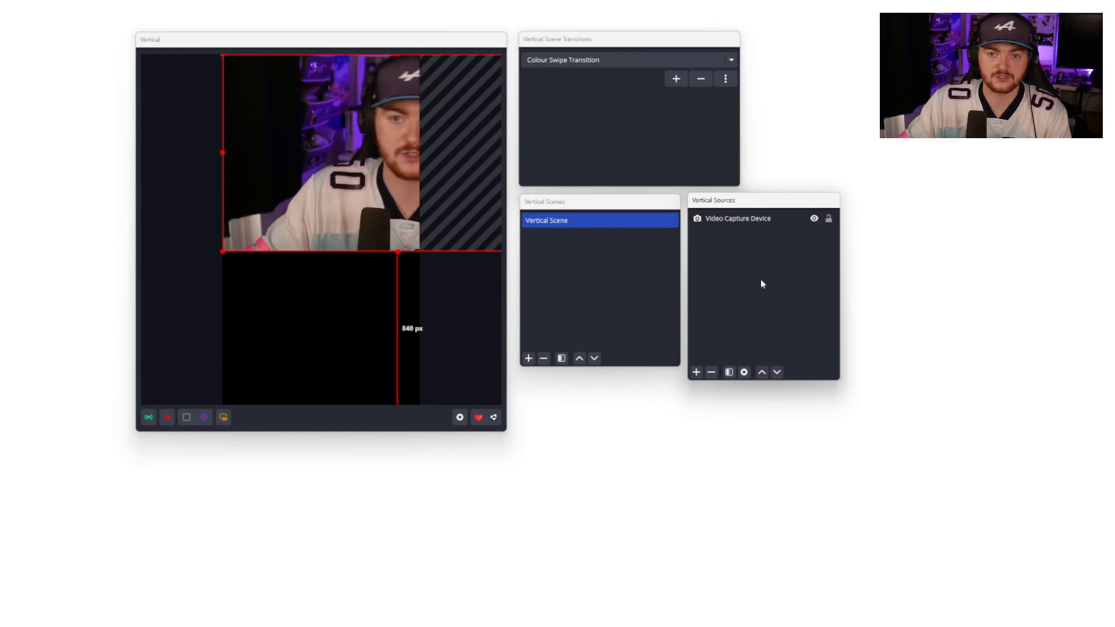
Step: Resize and move the webcam so it sits centred near the top of the vertical canvas
left_click_drag(222, 154, 378, 154)
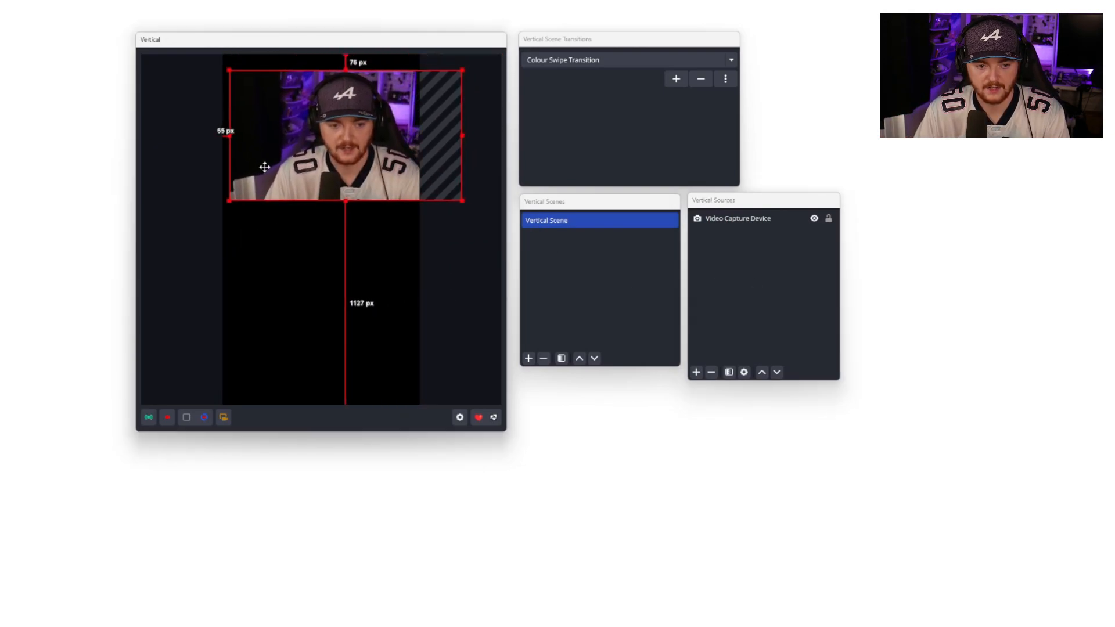
left_click_drag(267, 169, 332, 190)
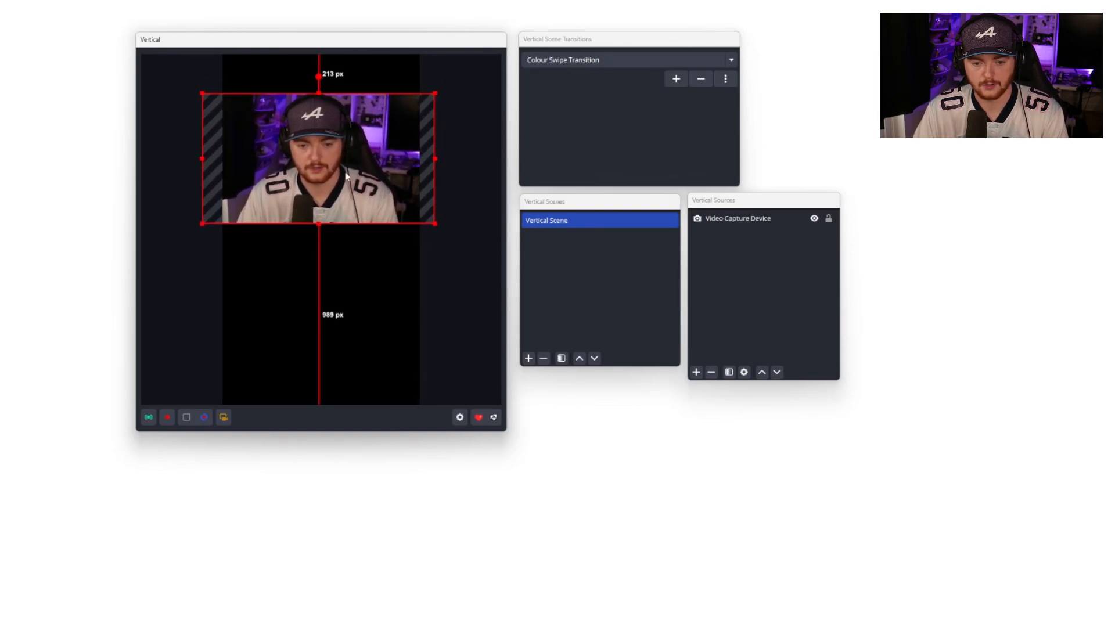
Step: Add a new Image source using ColesyTransparent.png and place it at the bottom of the vertical canvas
left_click(696, 372)
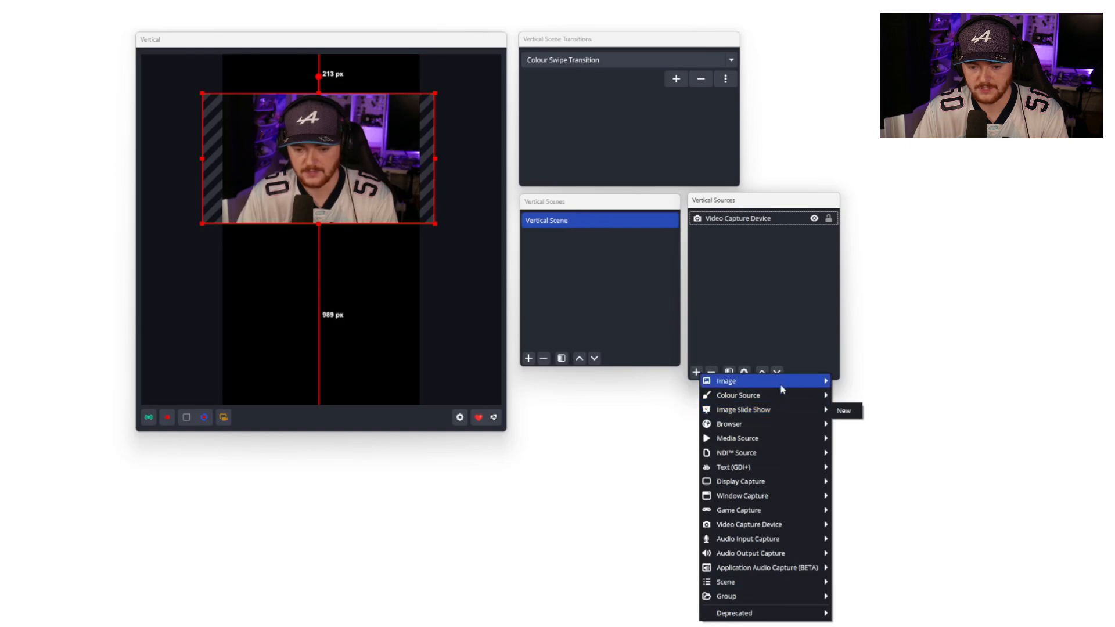
left_click(840, 383)
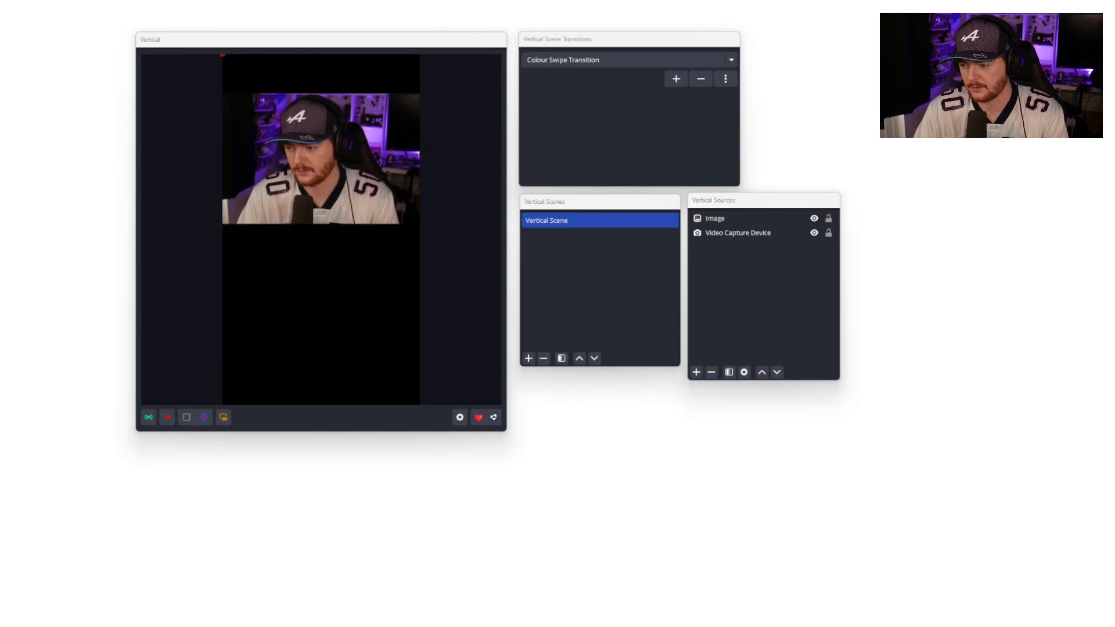
left_click(1113, 318)
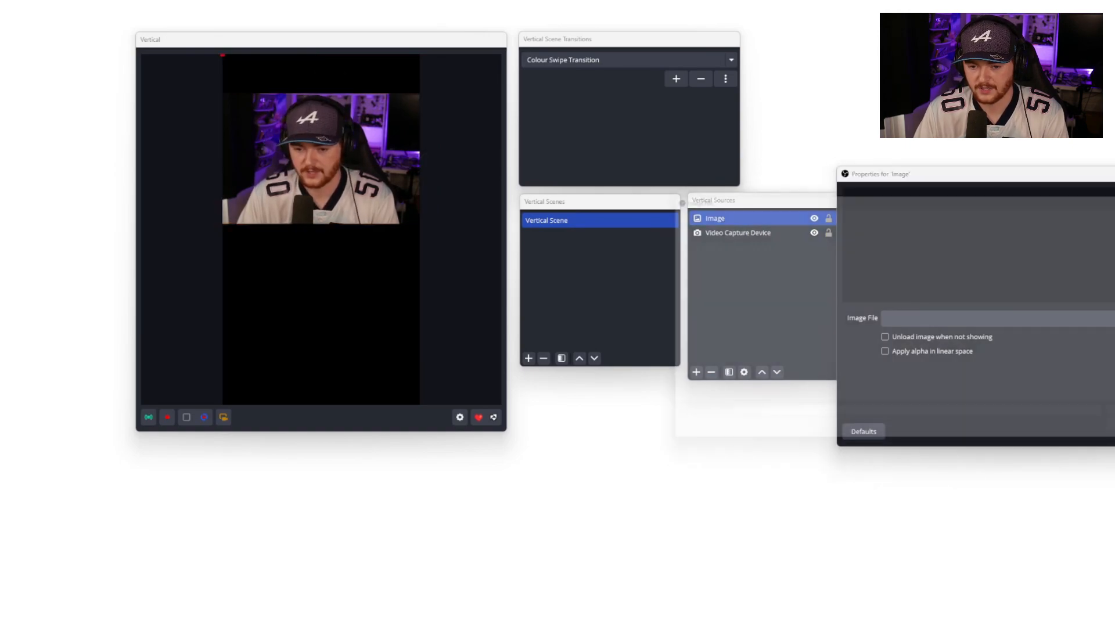
scroll(677, 331, "up", 5)
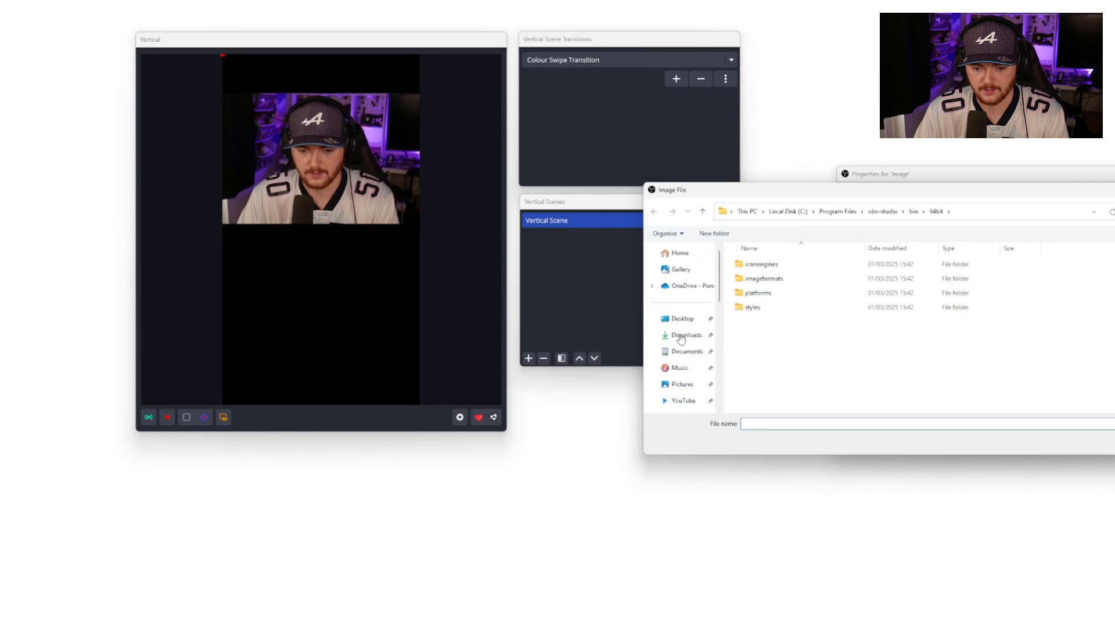
left_click(682, 384)
double_click(1021, 324)
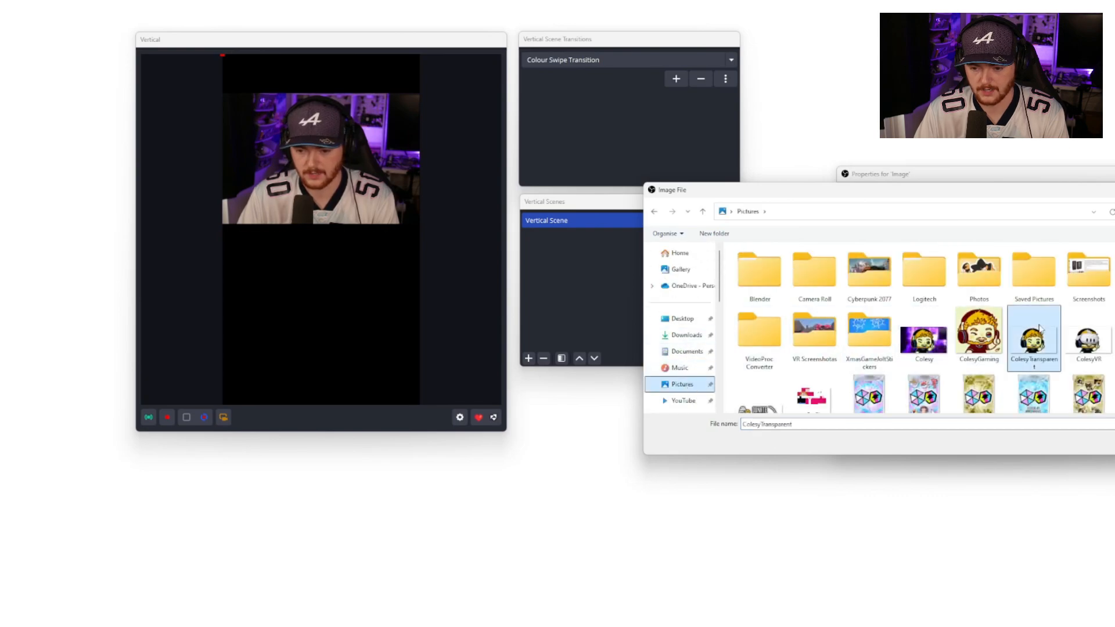
left_click_drag(367, 159, 353, 378)
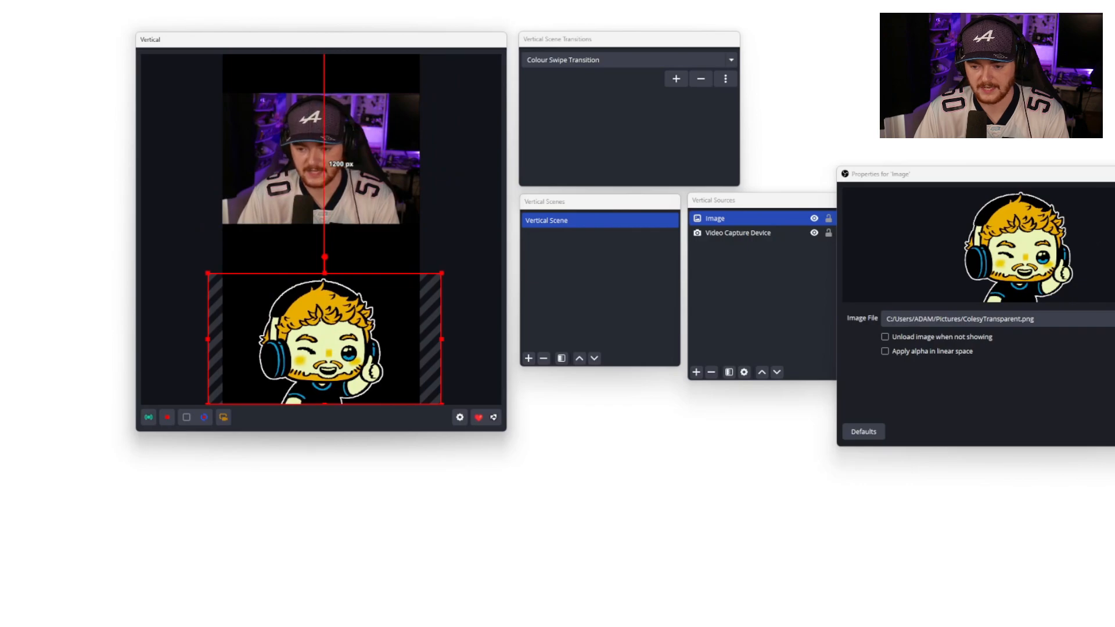
left_click(1110, 431)
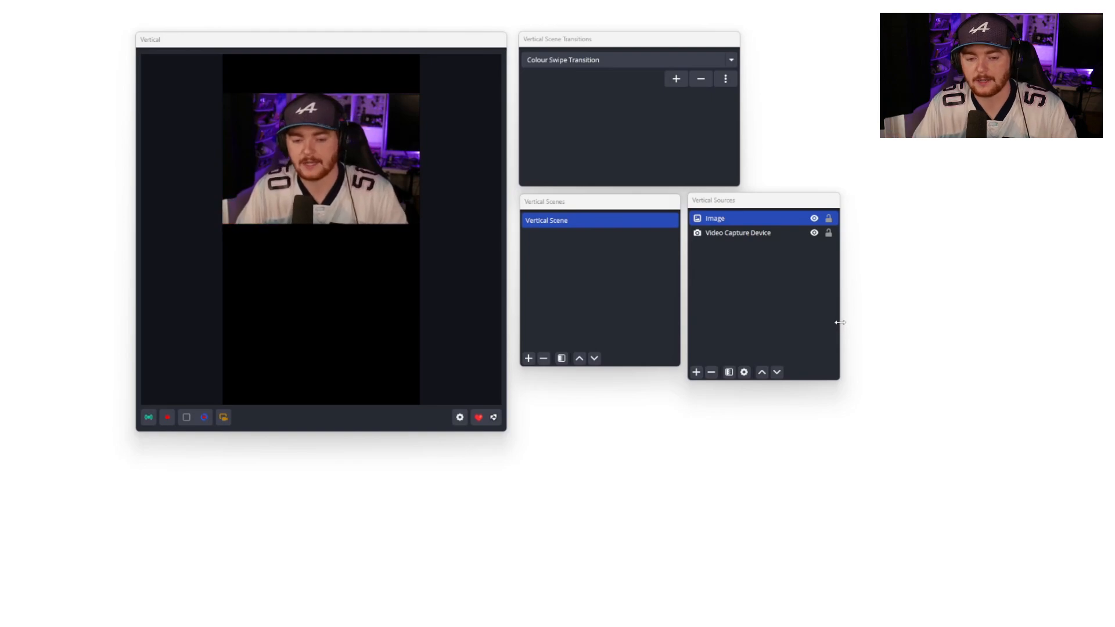
Step: Remove the Image source from the vertical scene
left_click(711, 373)
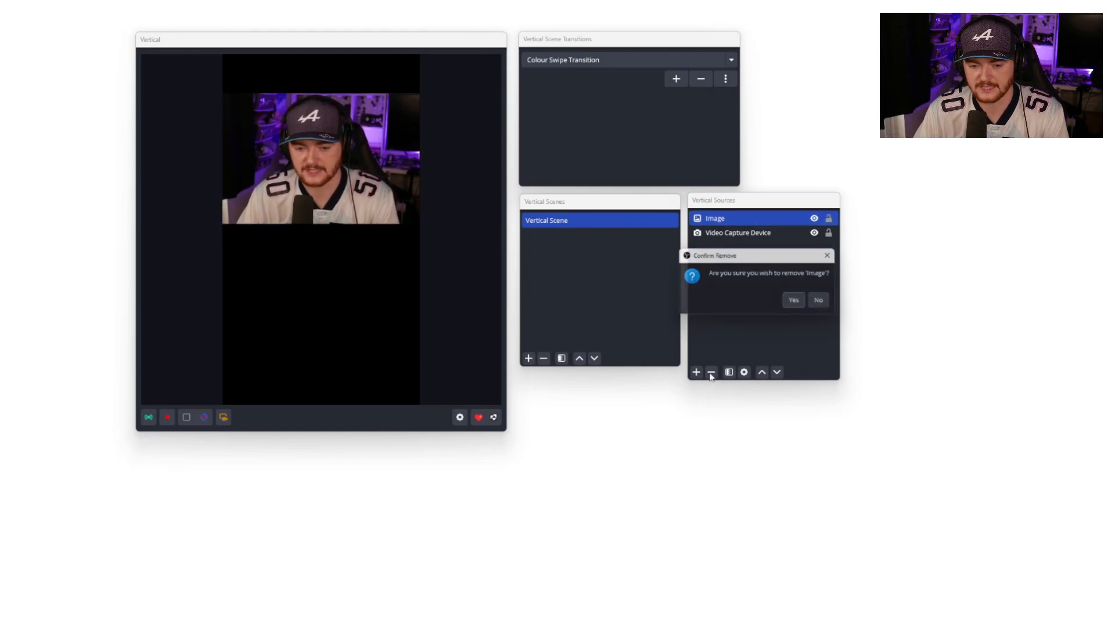
left_click(792, 299)
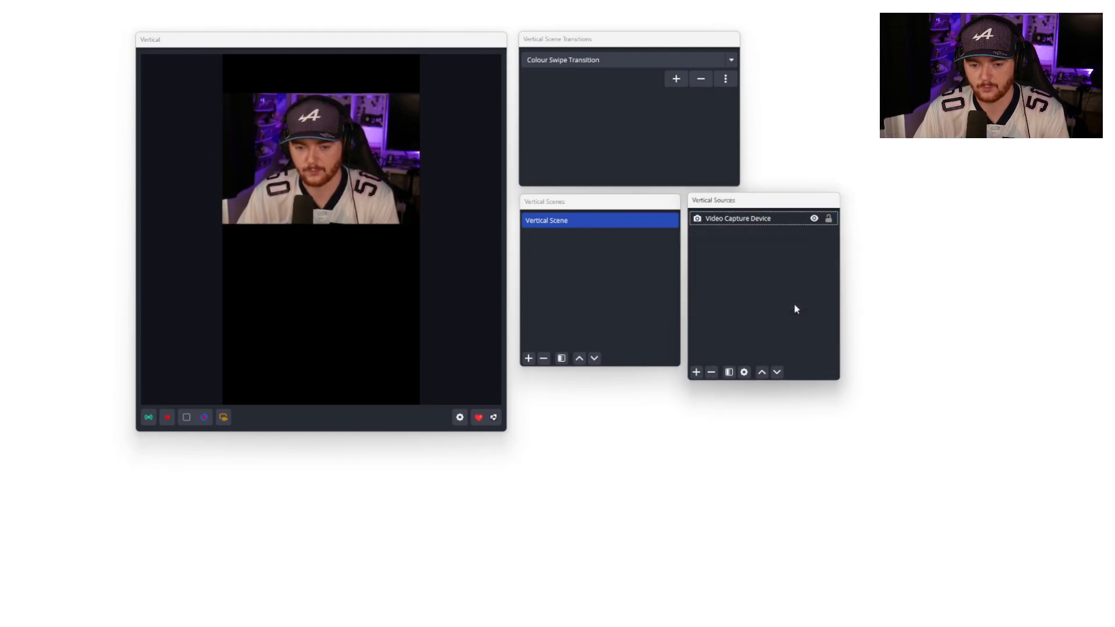
Step: Add the existing 1440p Display Capture source and shrink it below the webcam
left_click(697, 373)
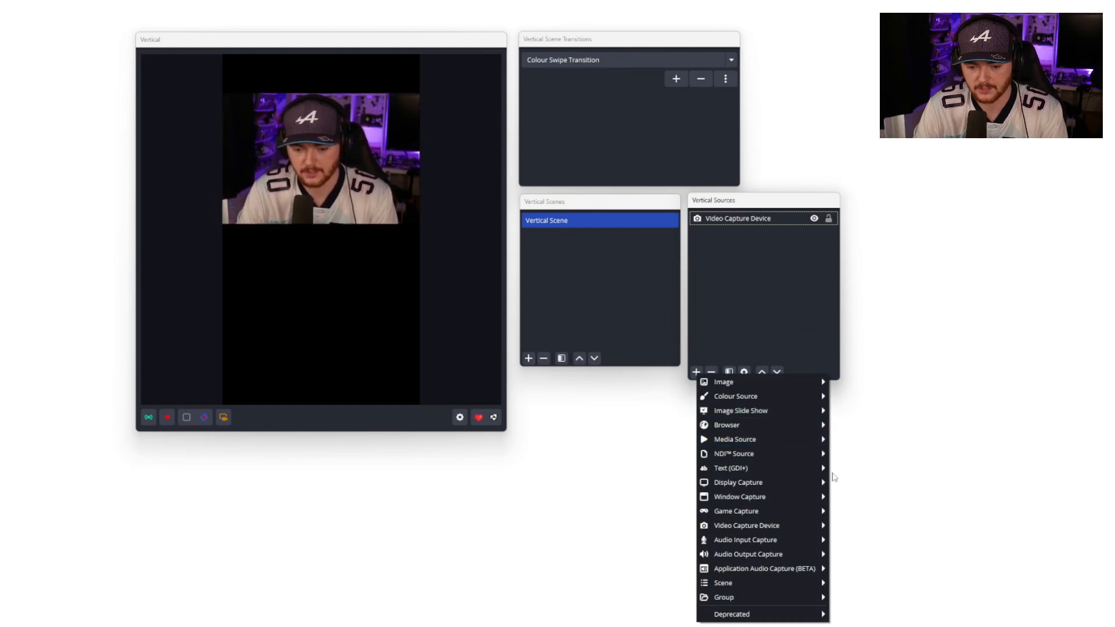
mouse_move(816, 488)
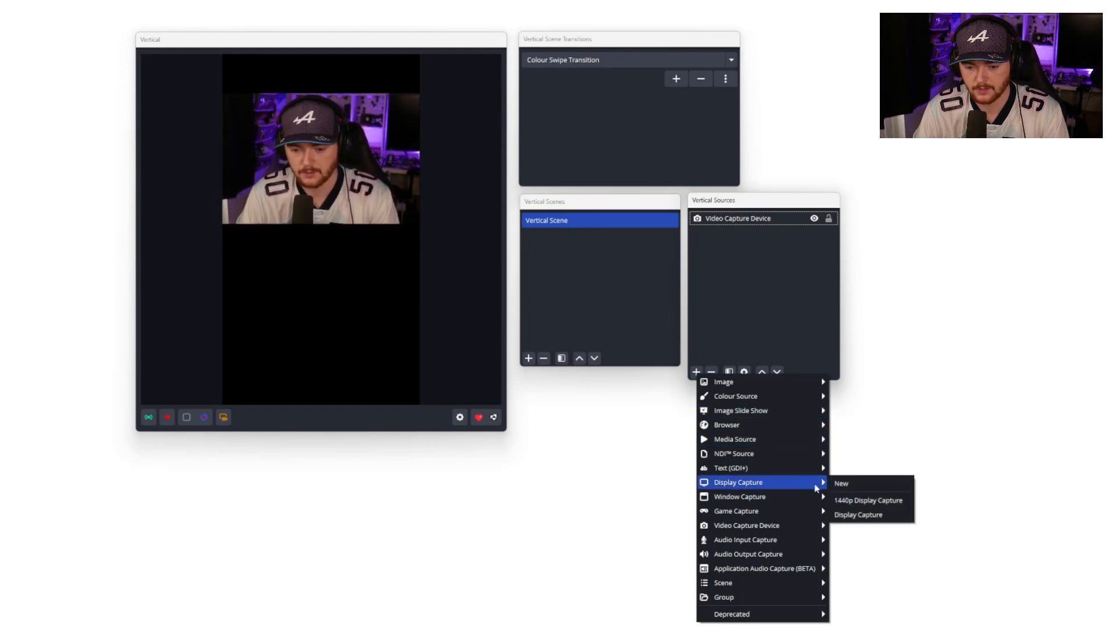
left_click(883, 506)
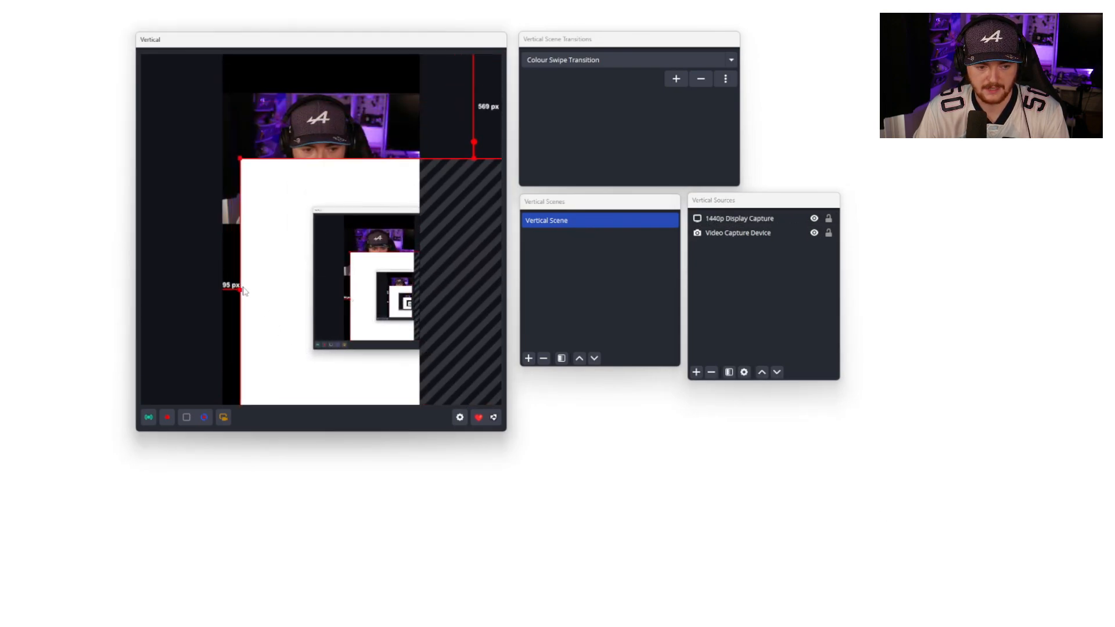
mouse_move(241, 289)
left_mouse_down()
mouse_move(385, 274)
mouse_move(465, 249)
mouse_move(223, 328)
mouse_move(228, 304)
left_mouse_up()
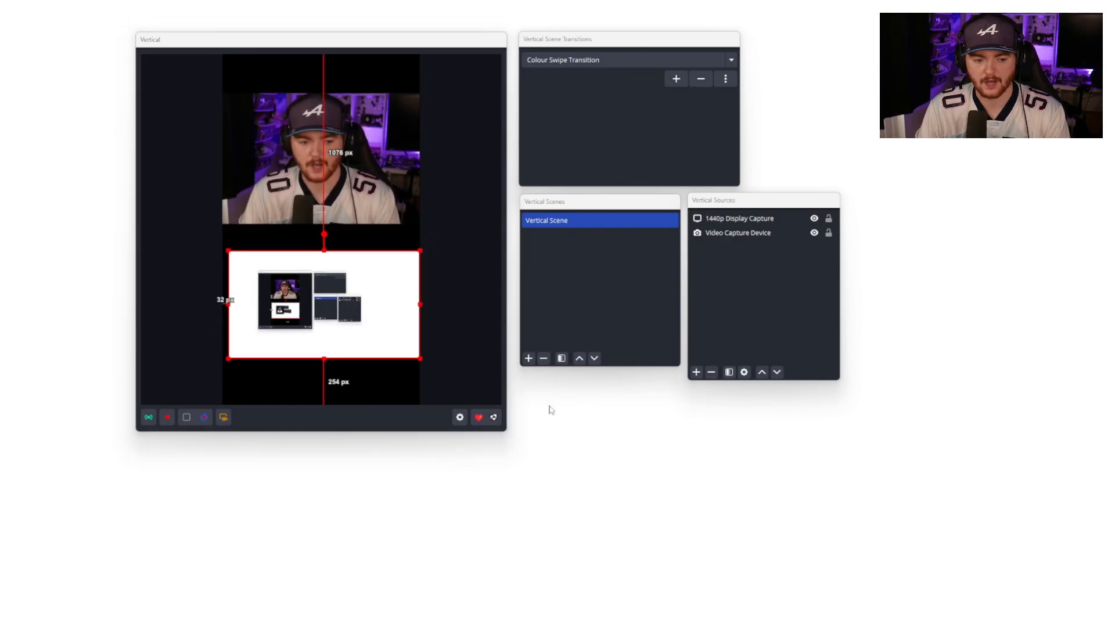
Step: Remove the 1440p Display Capture source from the vertical scene
left_click(782, 221)
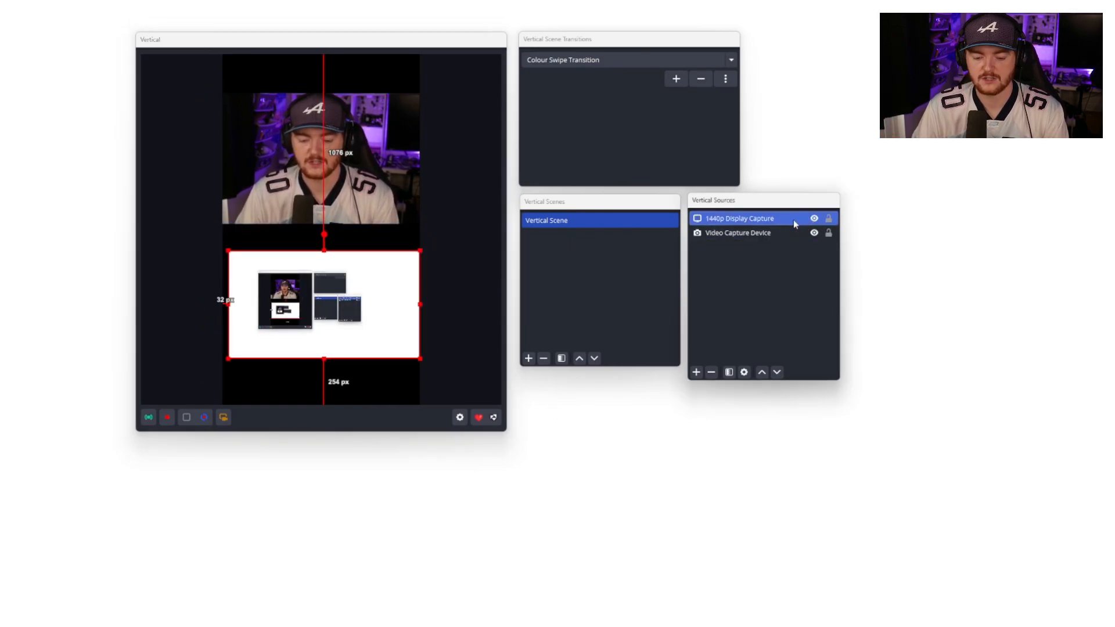
left_click(711, 372)
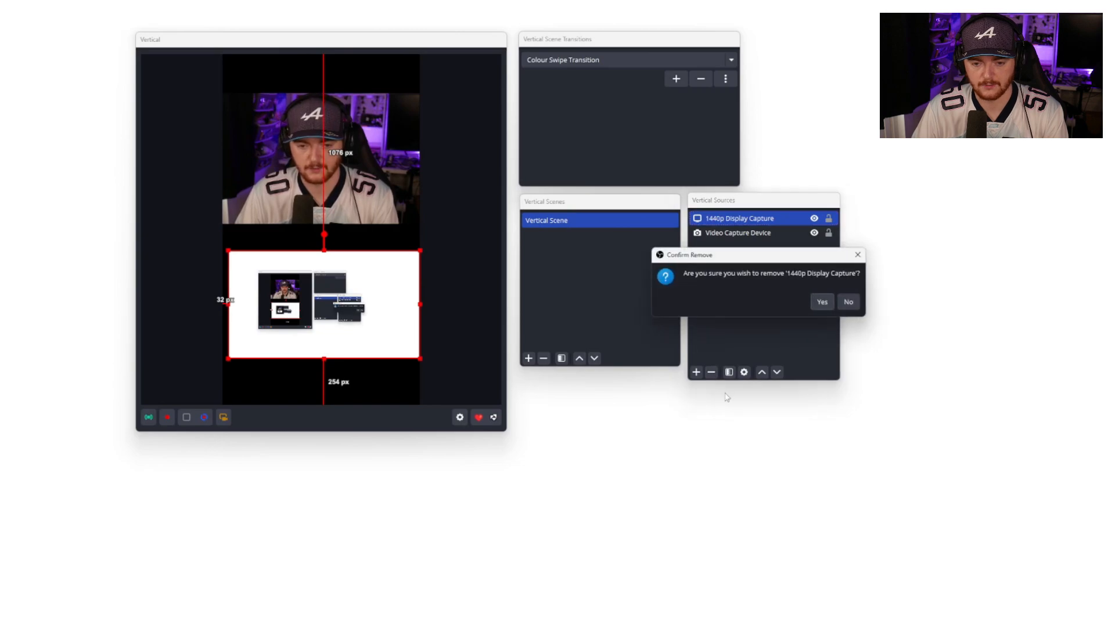
key("Return")
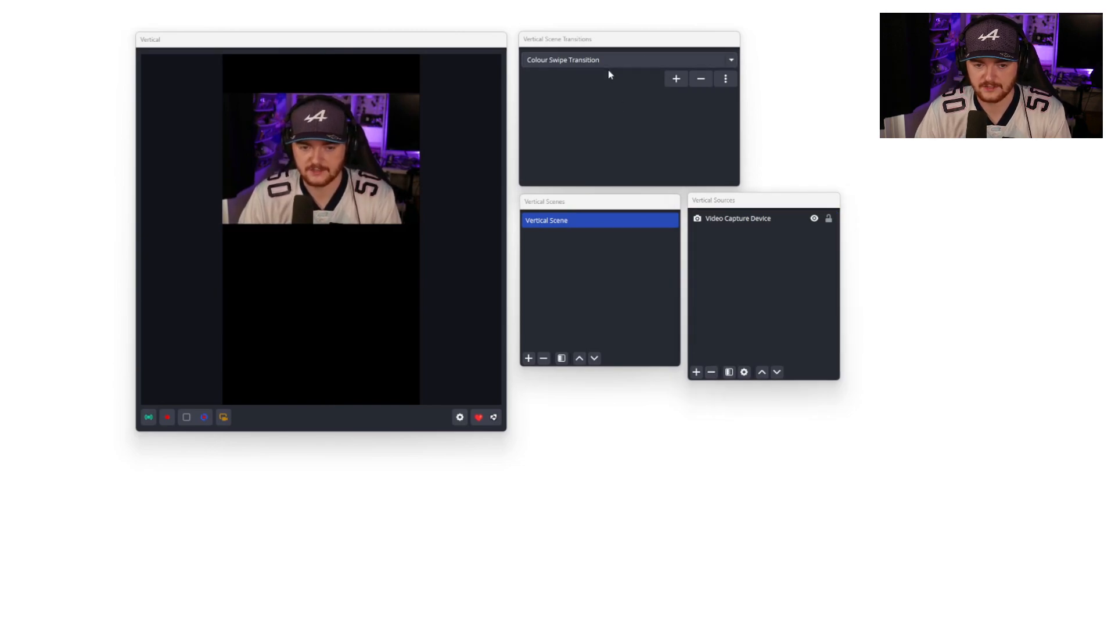
Step: Inspect the available vertical scene transitions and the transition options menu
left_click(731, 61)
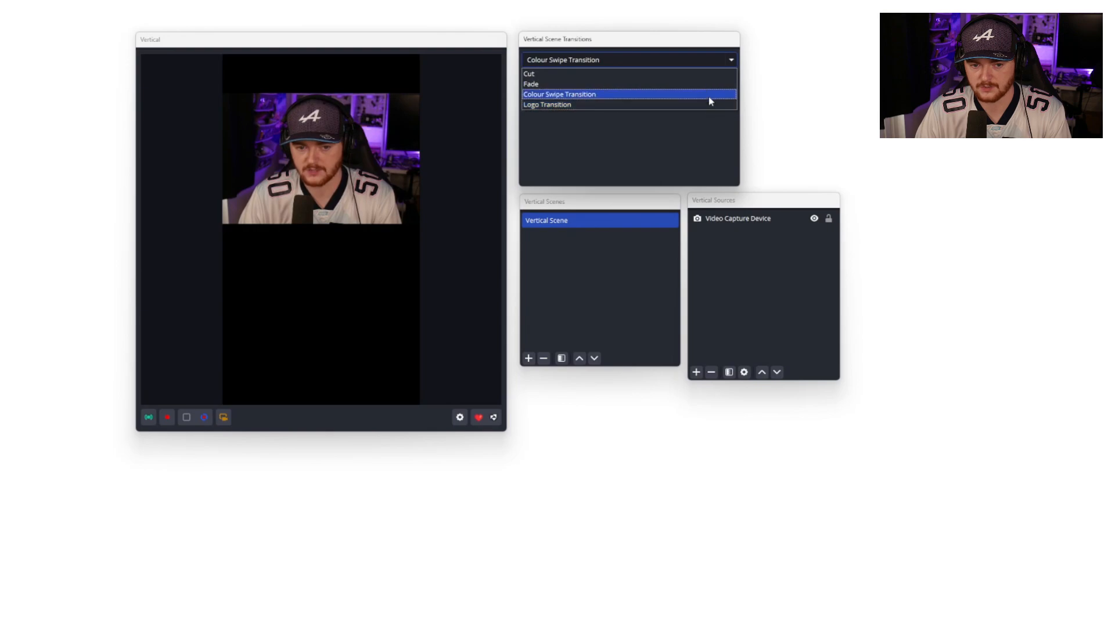
left_click(730, 61)
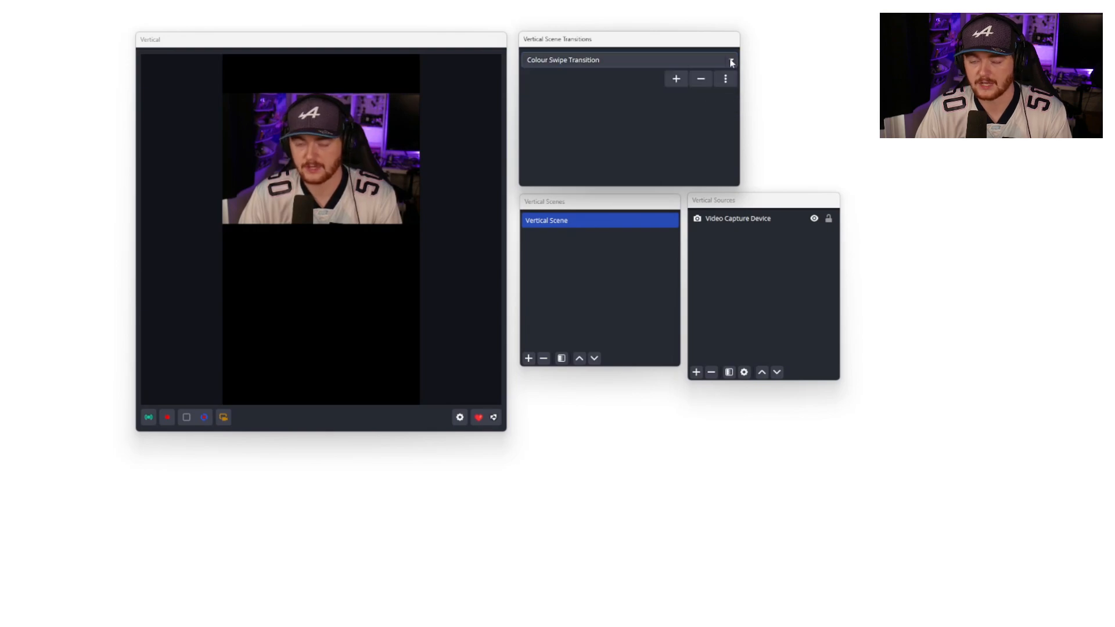
left_click(727, 79)
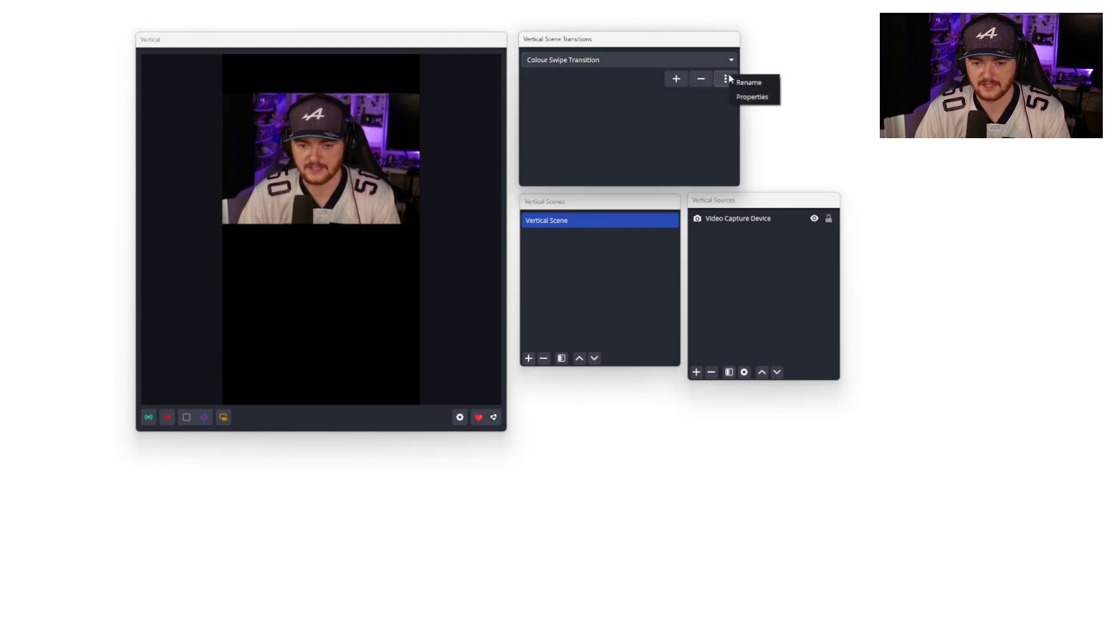
left_click(727, 78)
left_click(726, 78)
left_click(763, 63)
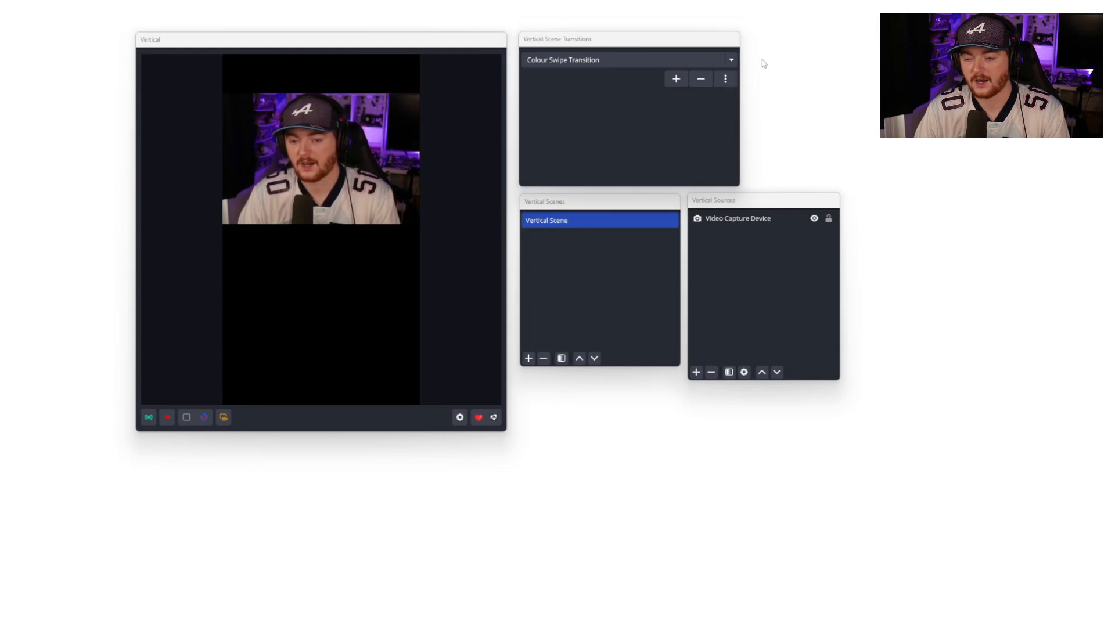
Step: Add a new vertical scene named Vertical Scene 1
left_click(528, 357)
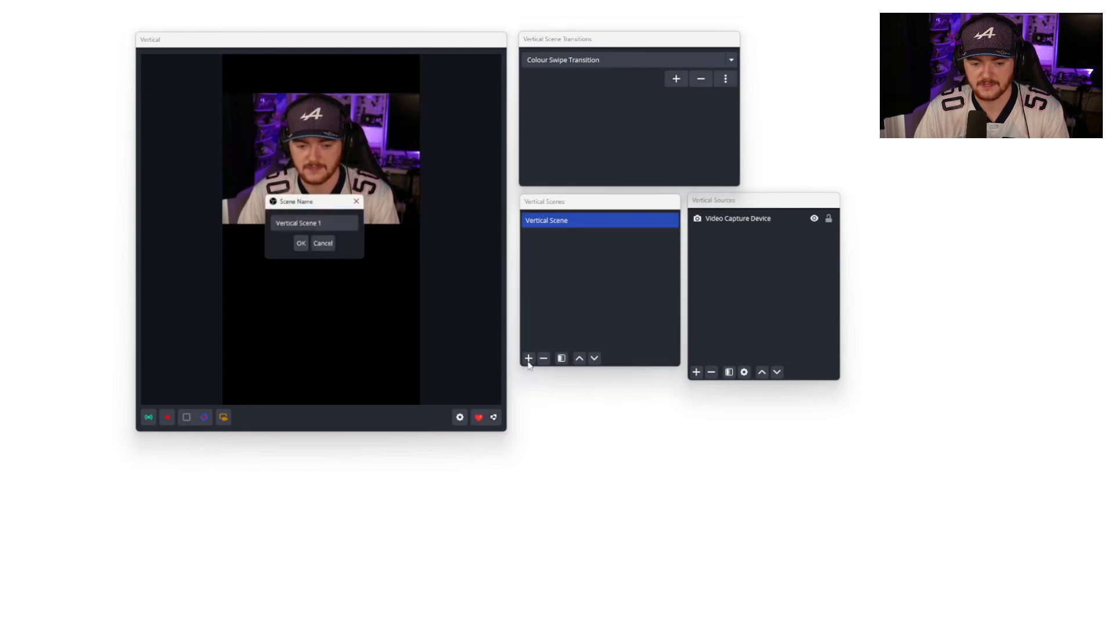
left_click(296, 249)
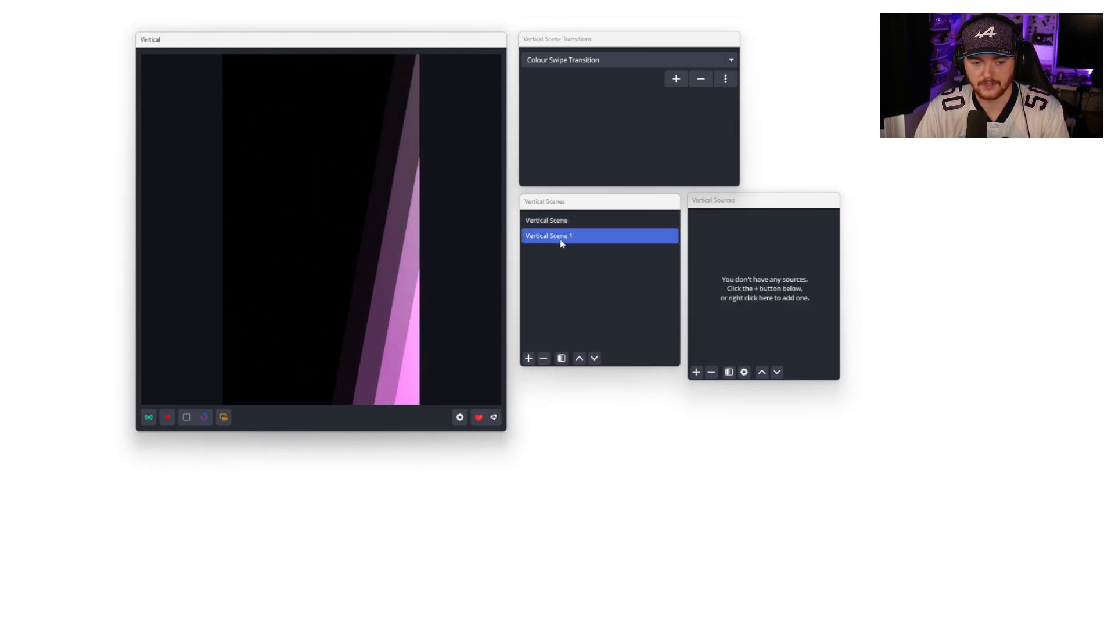
Step: Switch between Vertical Scene and Vertical Scene 1 to preview the Colour Swipe Transition
left_click(575, 224)
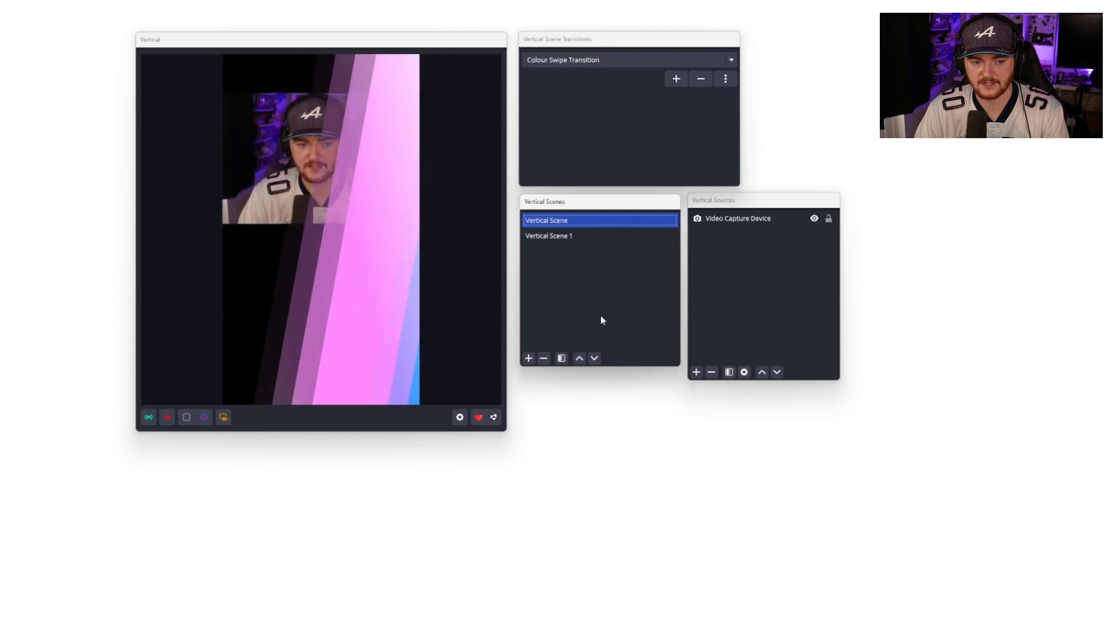
left_click(594, 236)
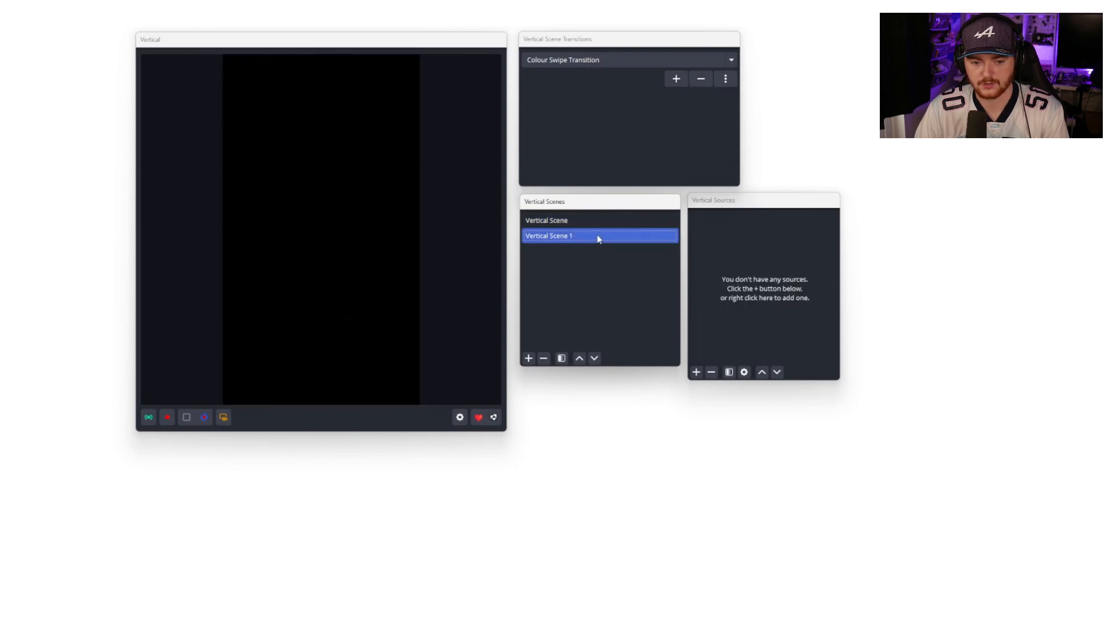
left_click(595, 221)
Step: Set the vertical scene transition to Logo Transition and switch to Vertical Scene 1 to preview it
left_click(732, 62)
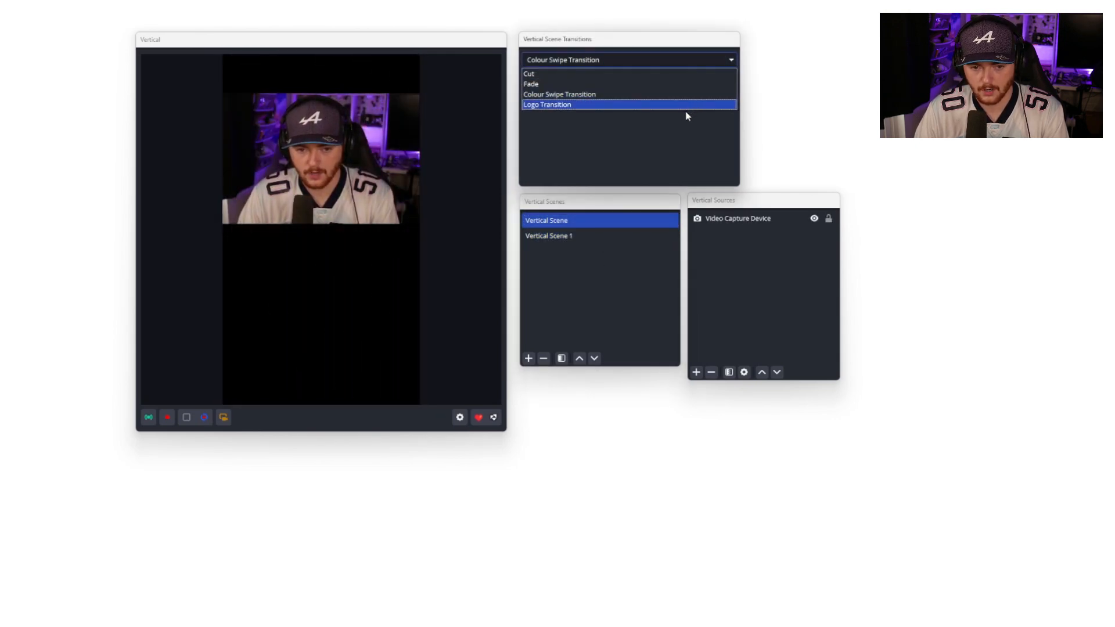
left_click(682, 115)
left_click(730, 60)
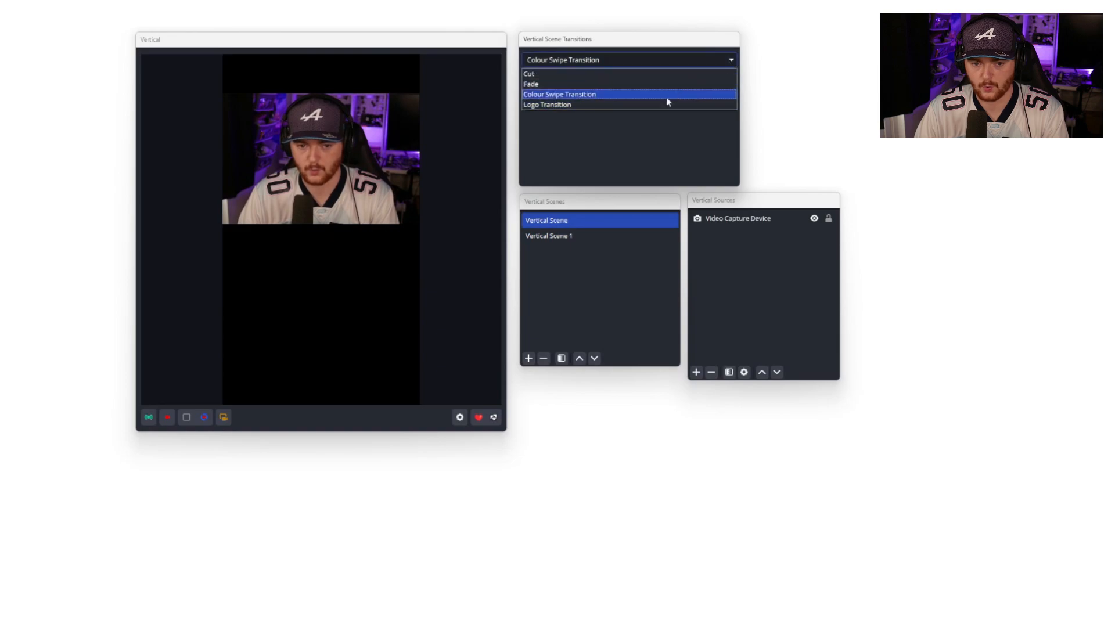
left_click(659, 105)
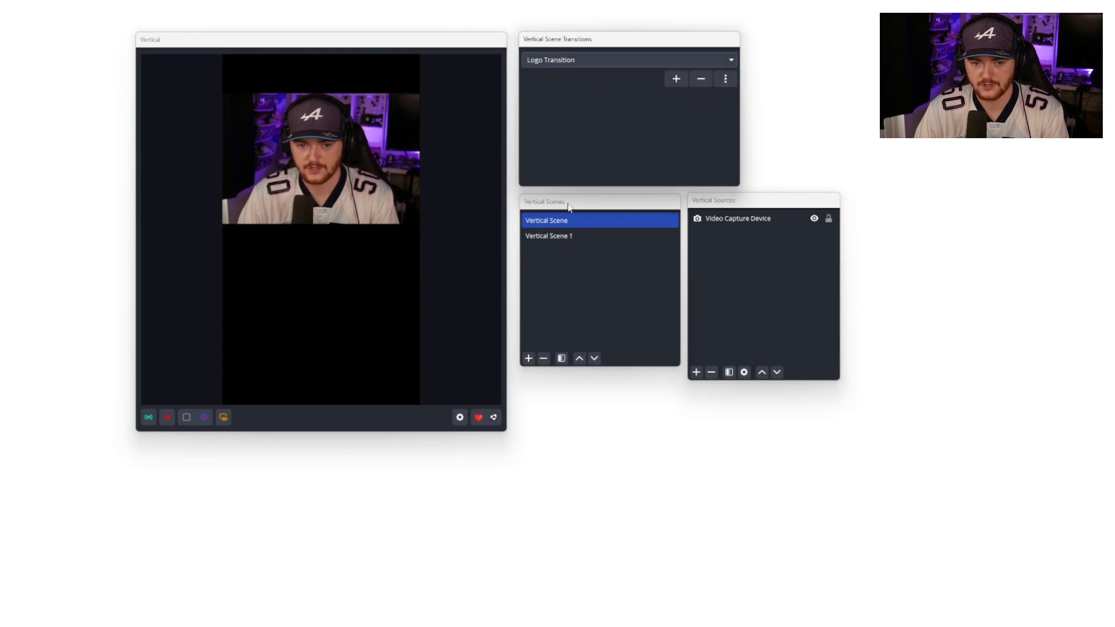
left_click(564, 237)
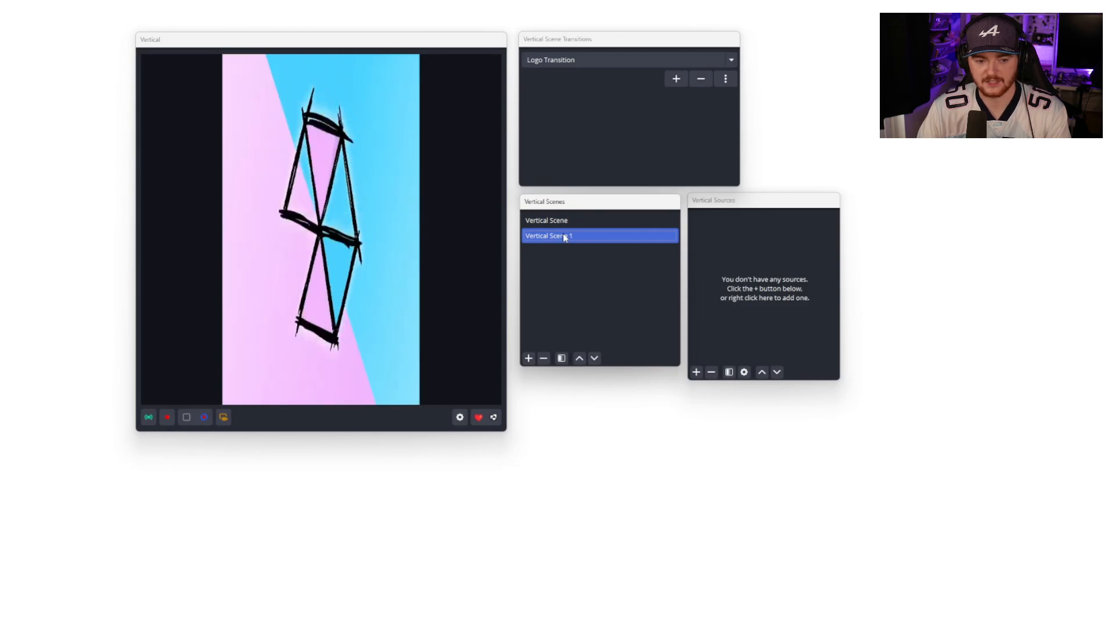
Step: Set the vertical scene transition to Fade and switch between the two vertical scenes to preview it
left_click(694, 60)
left_click(674, 82)
left_click(604, 221)
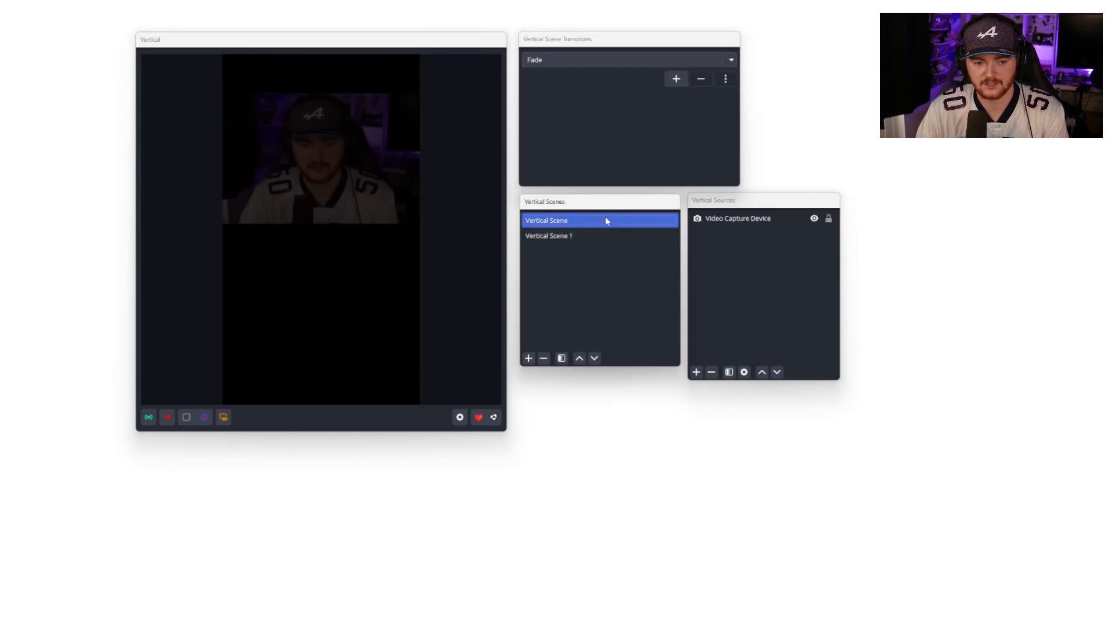
left_click(605, 232)
left_click(605, 221)
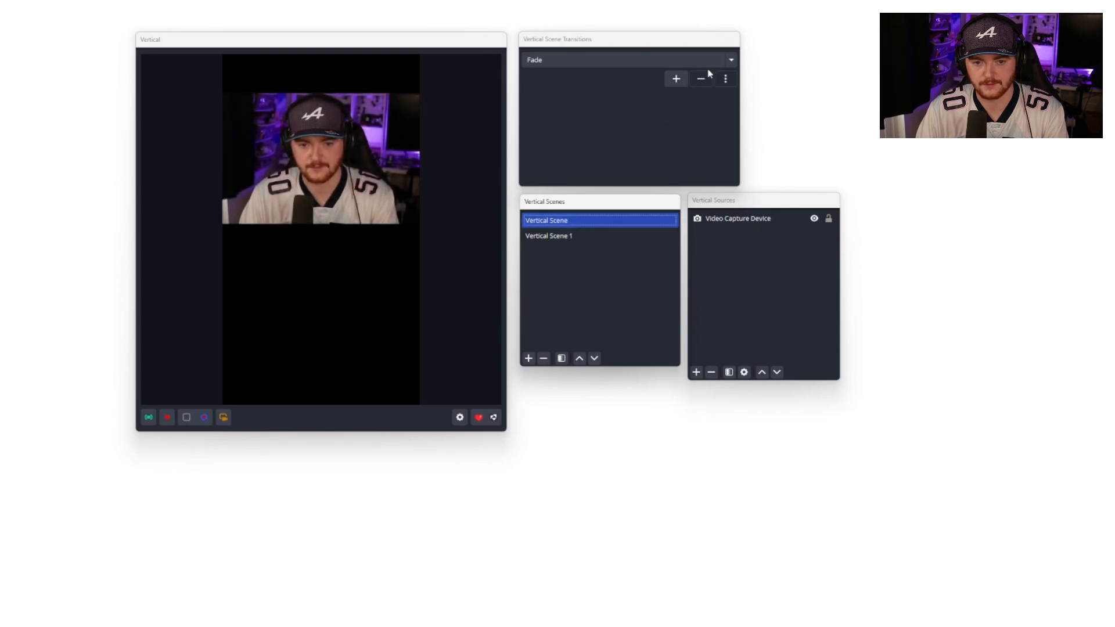
Step: Set the vertical scene transition back to Colour Swipe Transition and switch between the vertical scenes
left_click(723, 60)
left_click(700, 97)
left_click(605, 236)
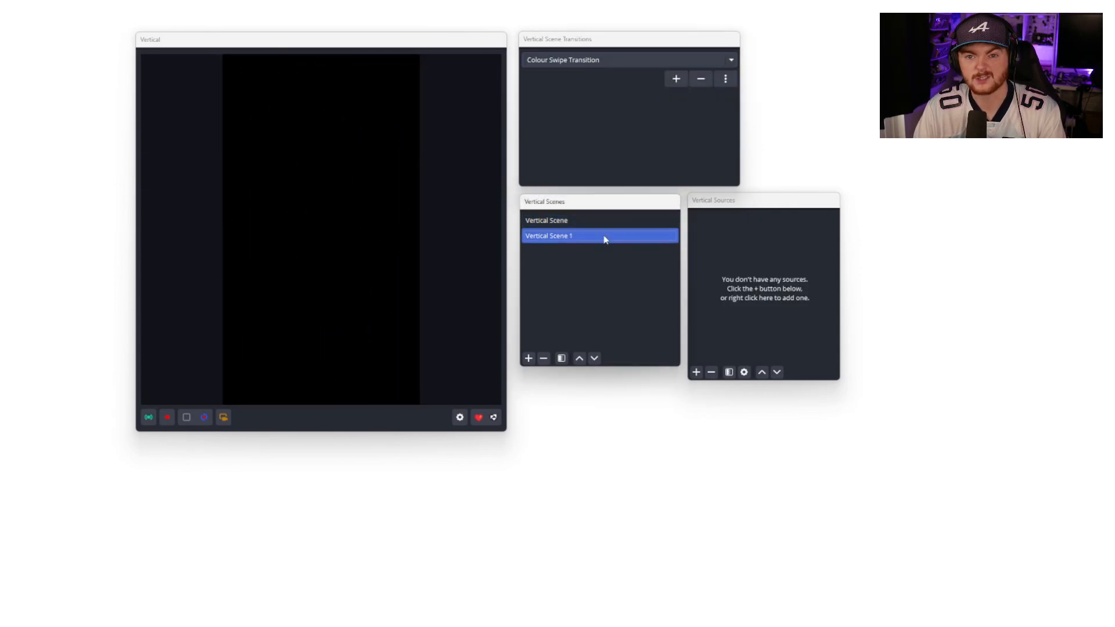
left_click(602, 221)
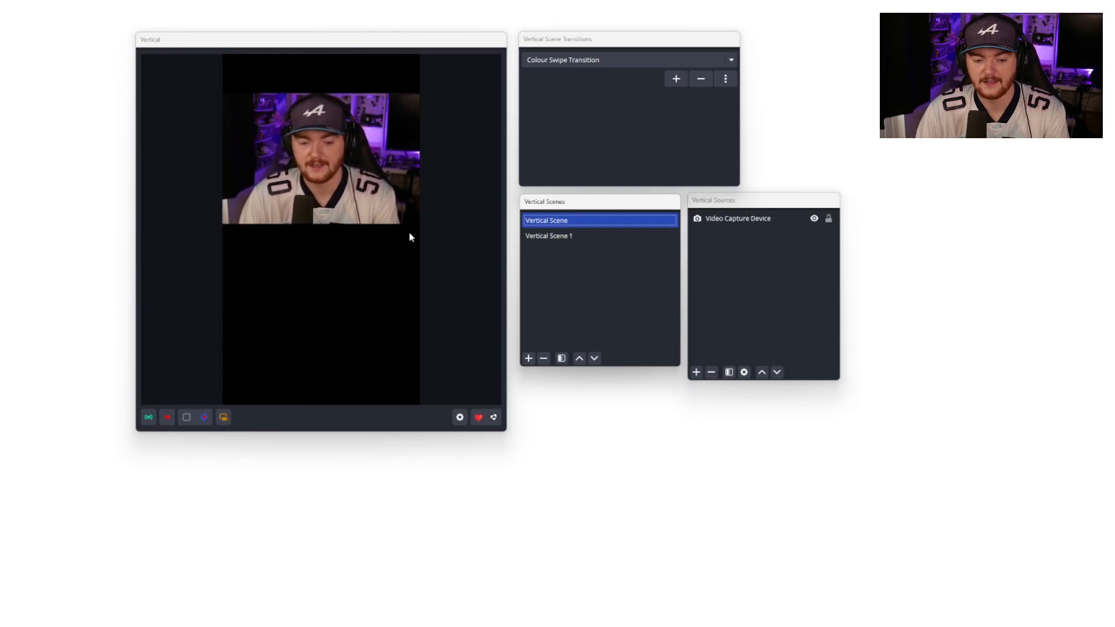
Step: Inspect the vertical scene context menu and its Linked Scenes option, then reselect Vertical Scene
right_click(626, 242)
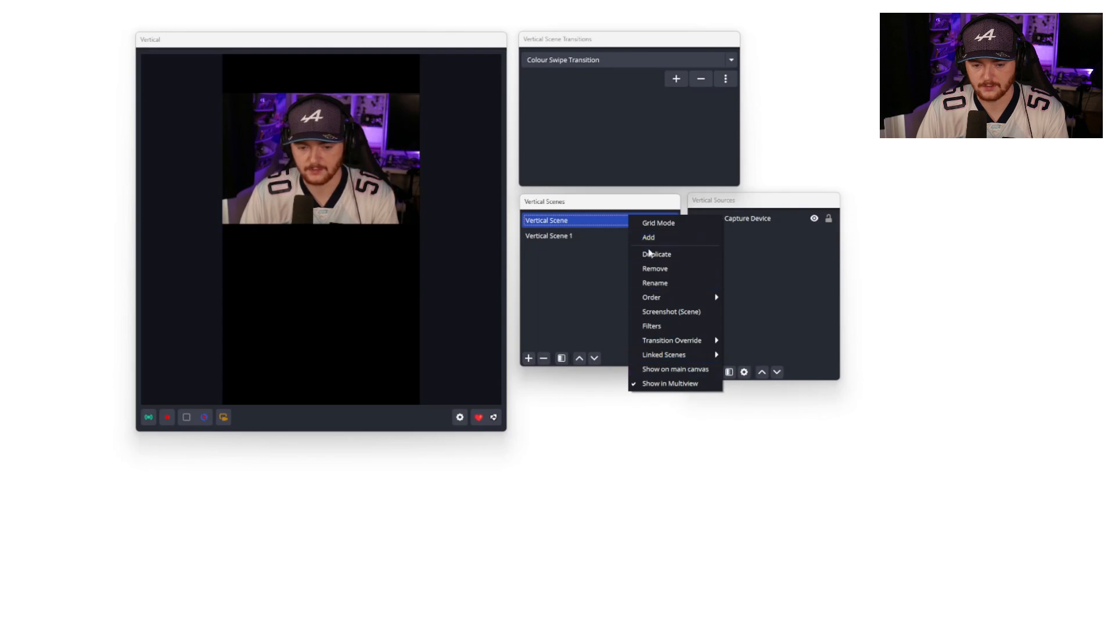
left_click(583, 279)
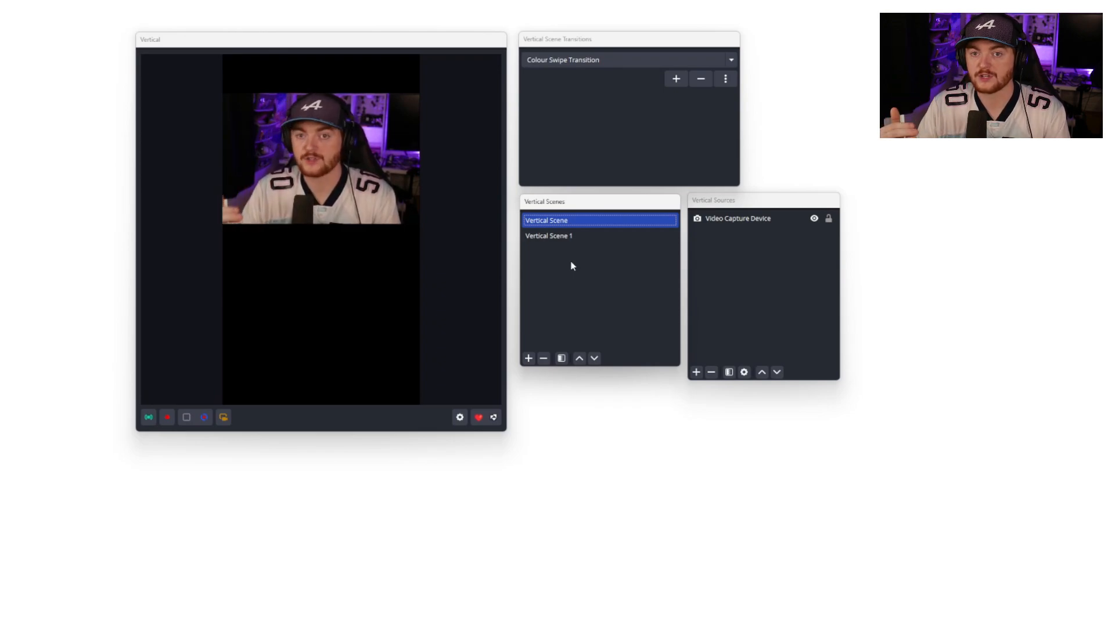
left_click(579, 237)
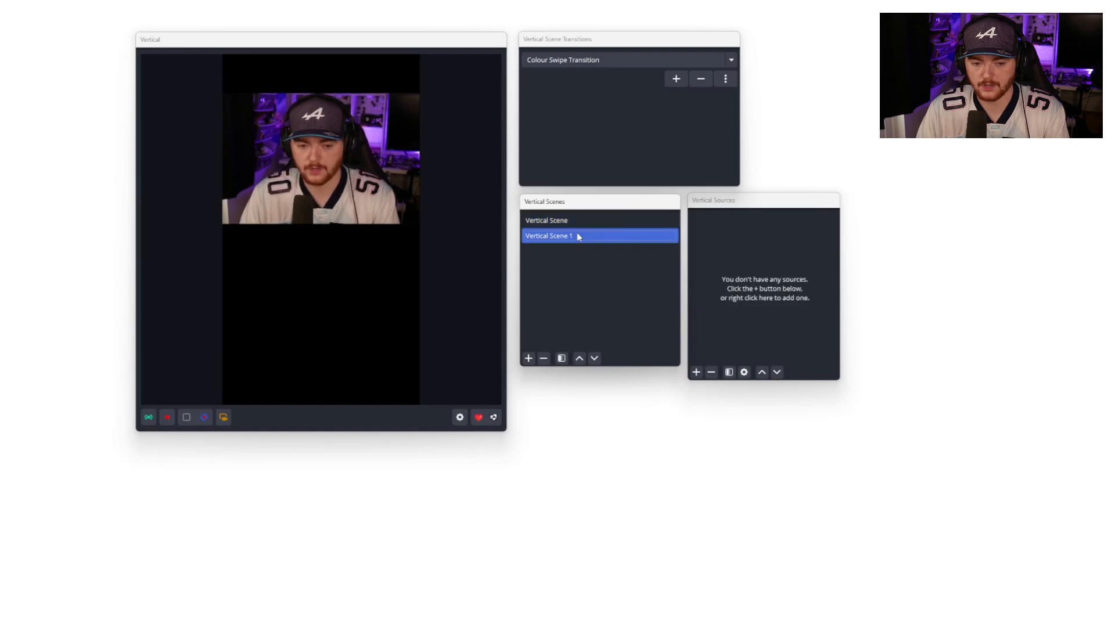
right_click(579, 237)
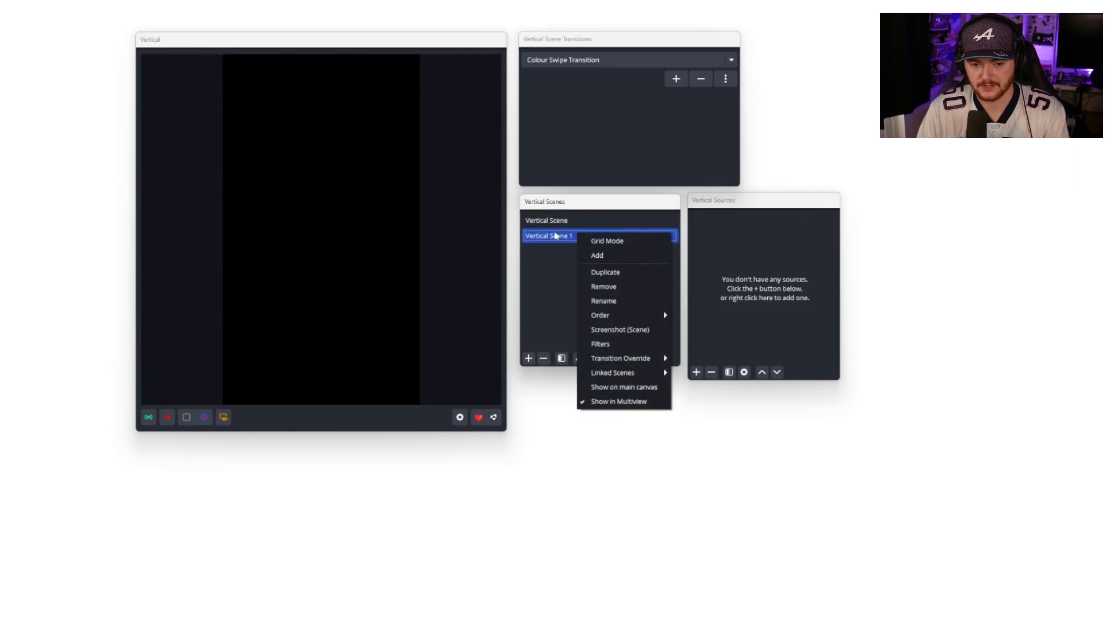
mouse_move(655, 376)
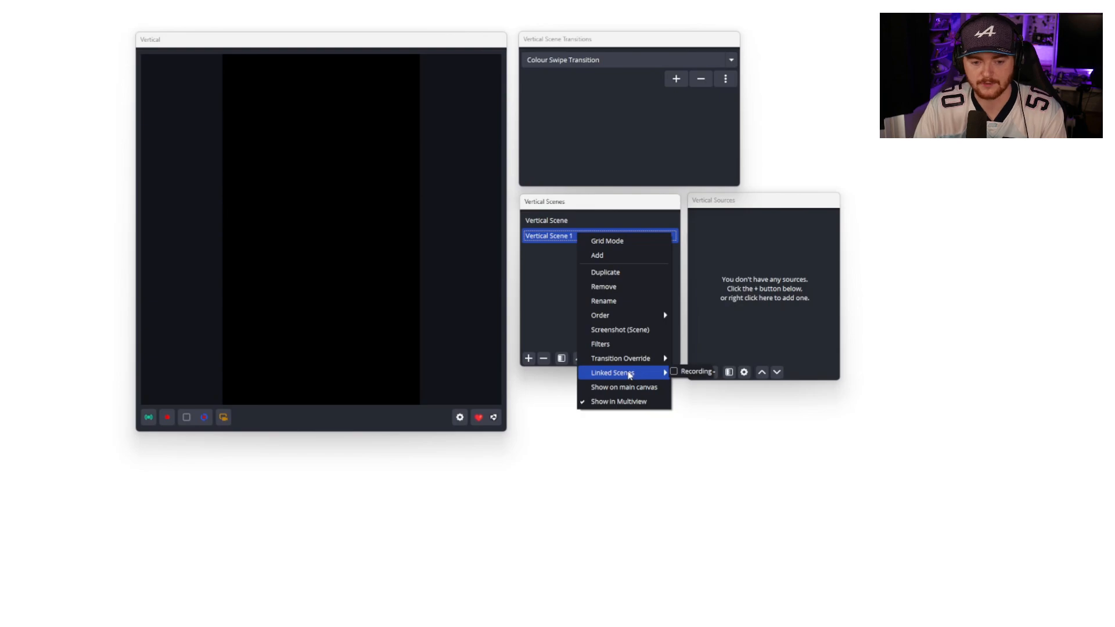
left_click(546, 221)
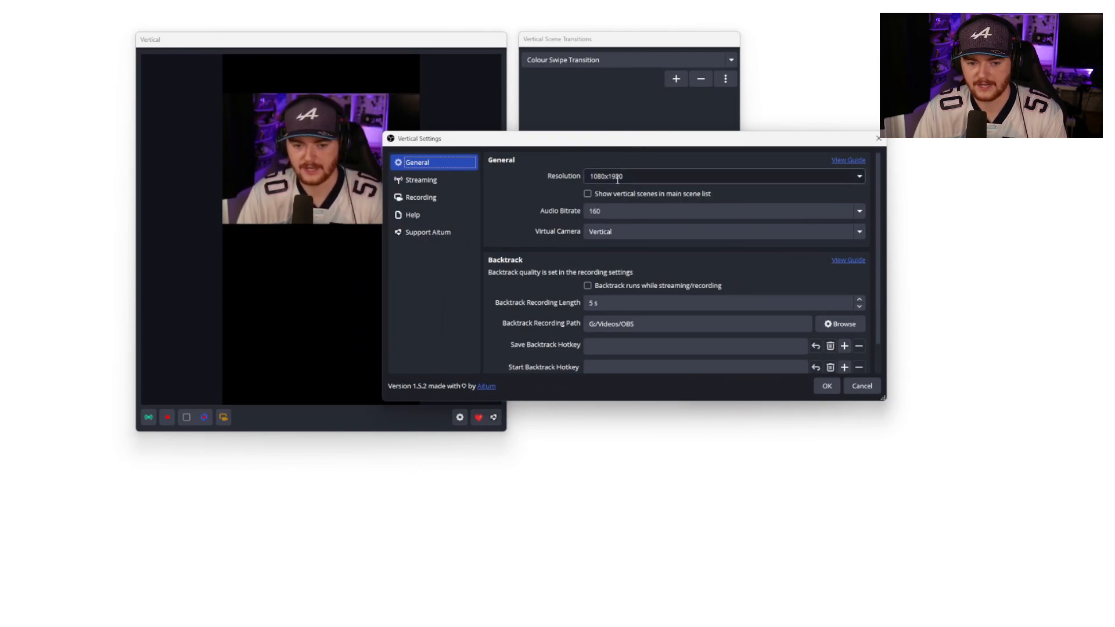
Step: Review the resolution options and general settings in the Vertical Settings dialog
left_click(860, 180)
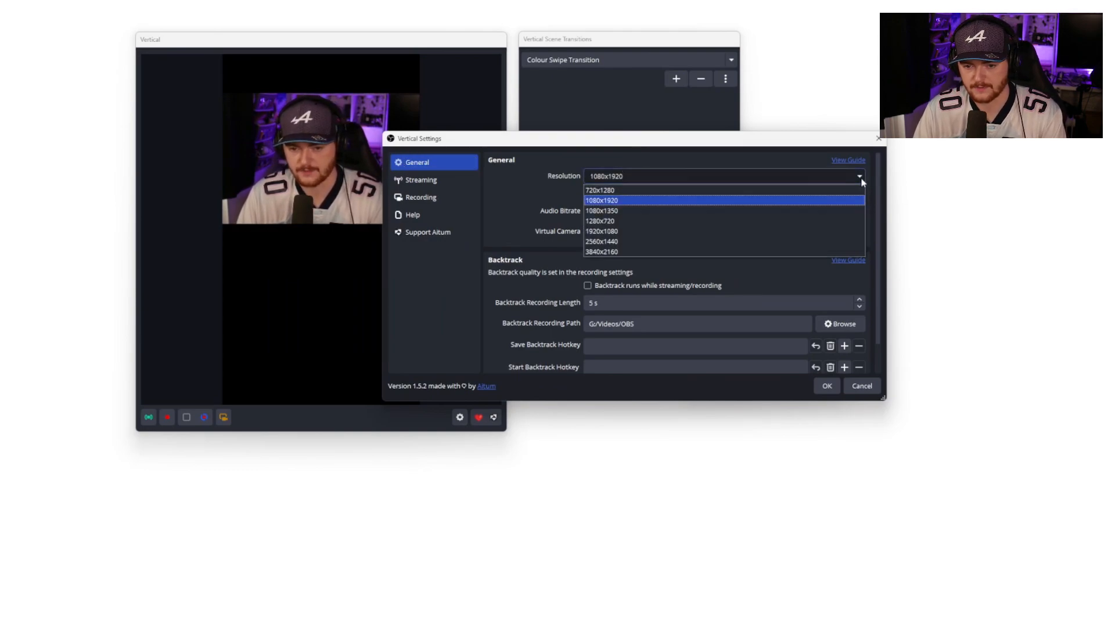
left_click(861, 180)
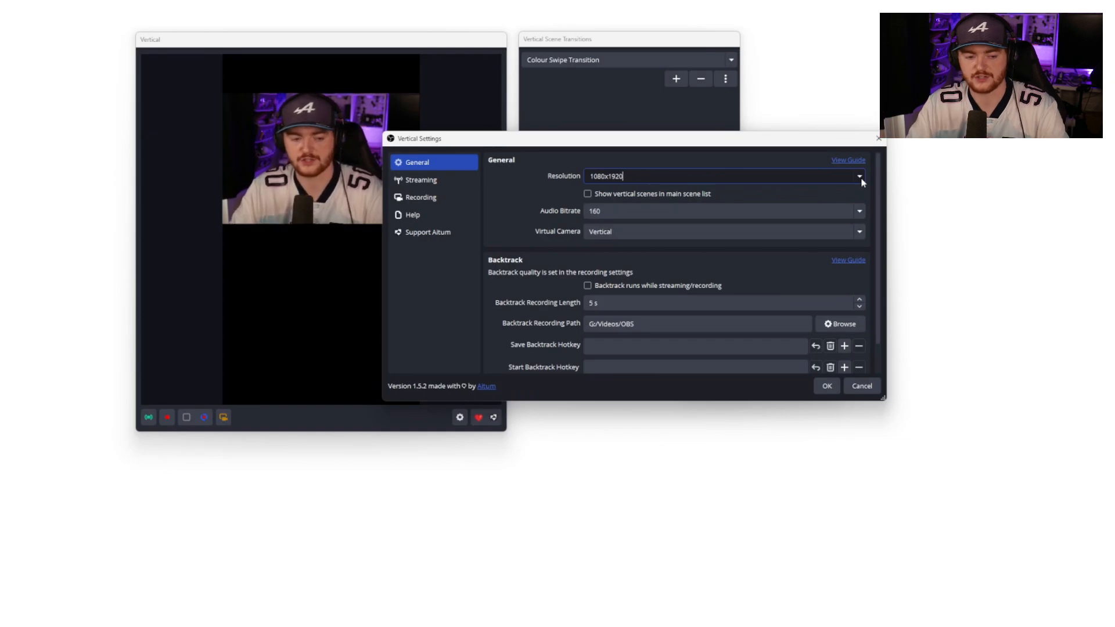
left_click(861, 179)
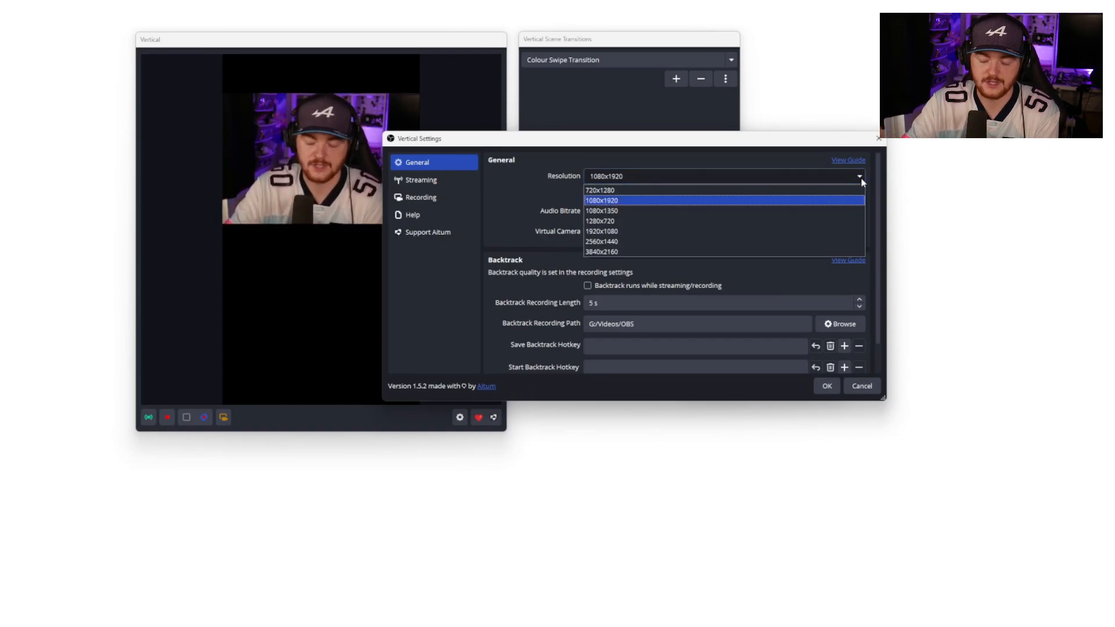
left_click(860, 177)
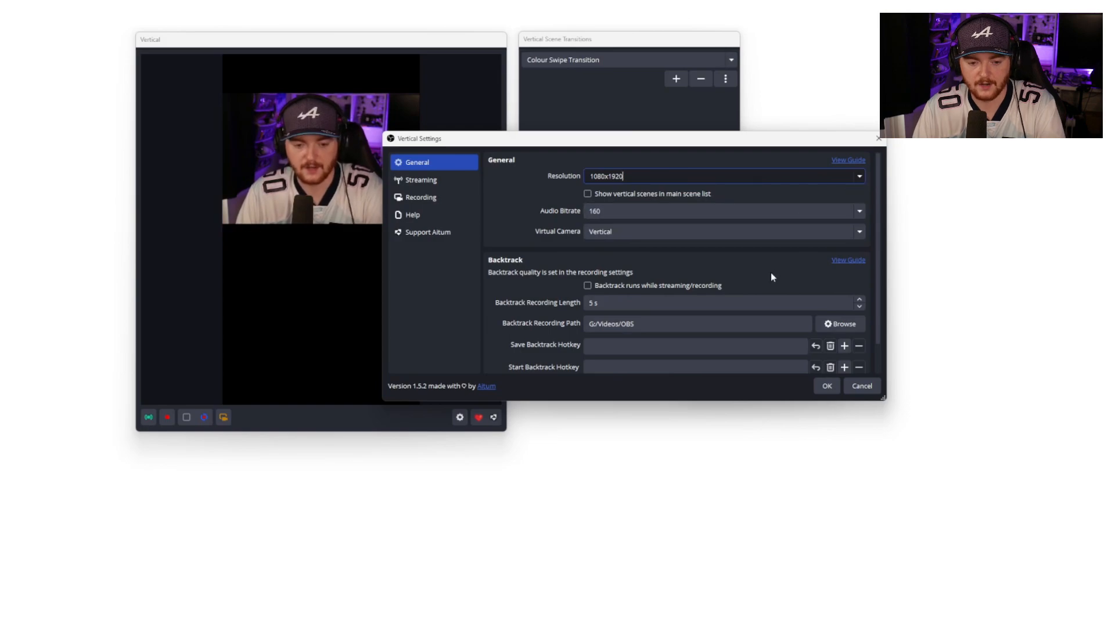
scroll(771, 273, "down", 1)
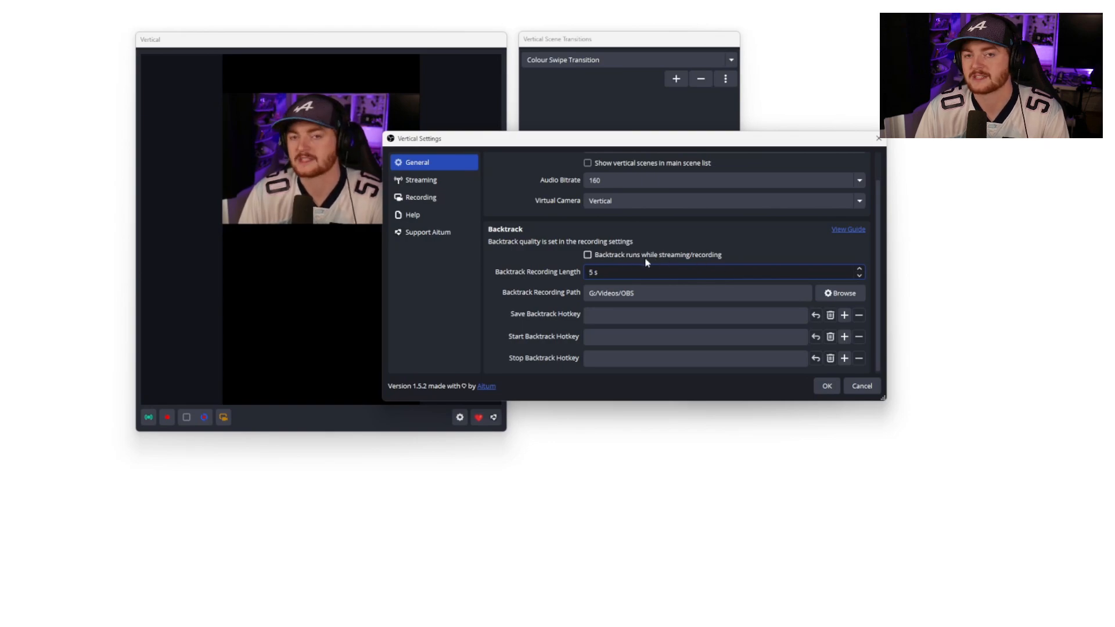
Step: Add a second streaming output named Titkok on the Streaming page, then remove it again
left_click(421, 180)
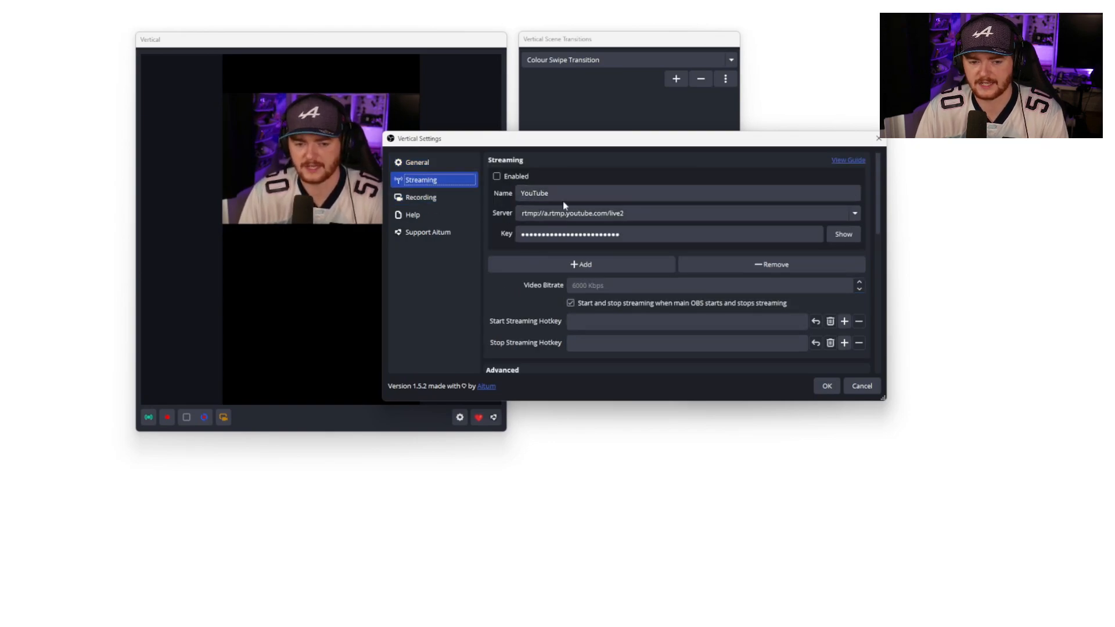
left_click(589, 265)
left_click(586, 281)
type("T")
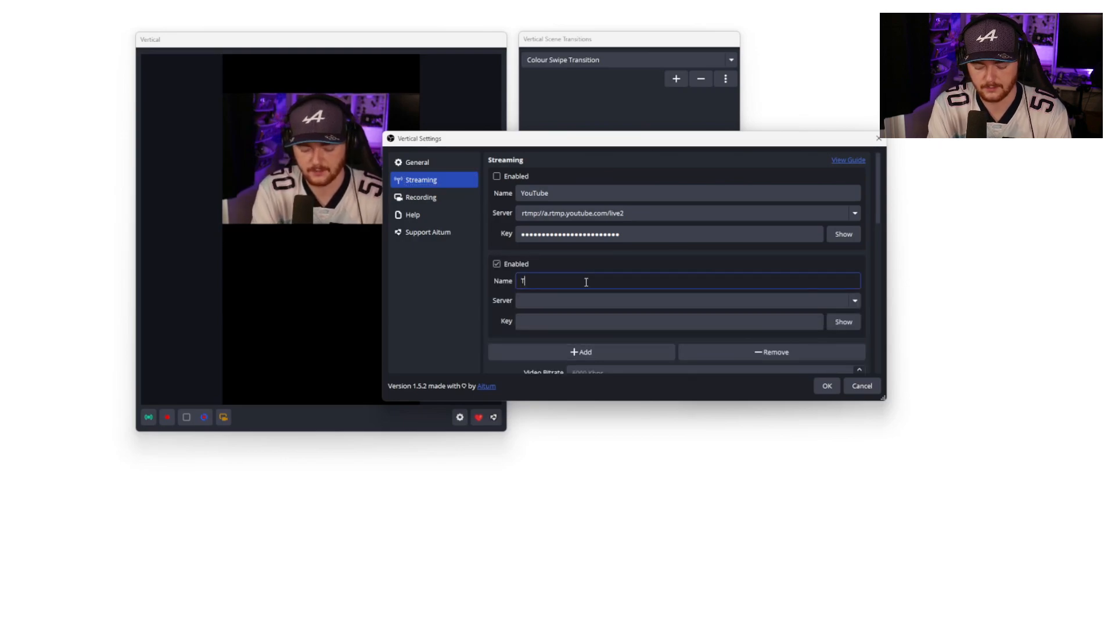
type("itkok")
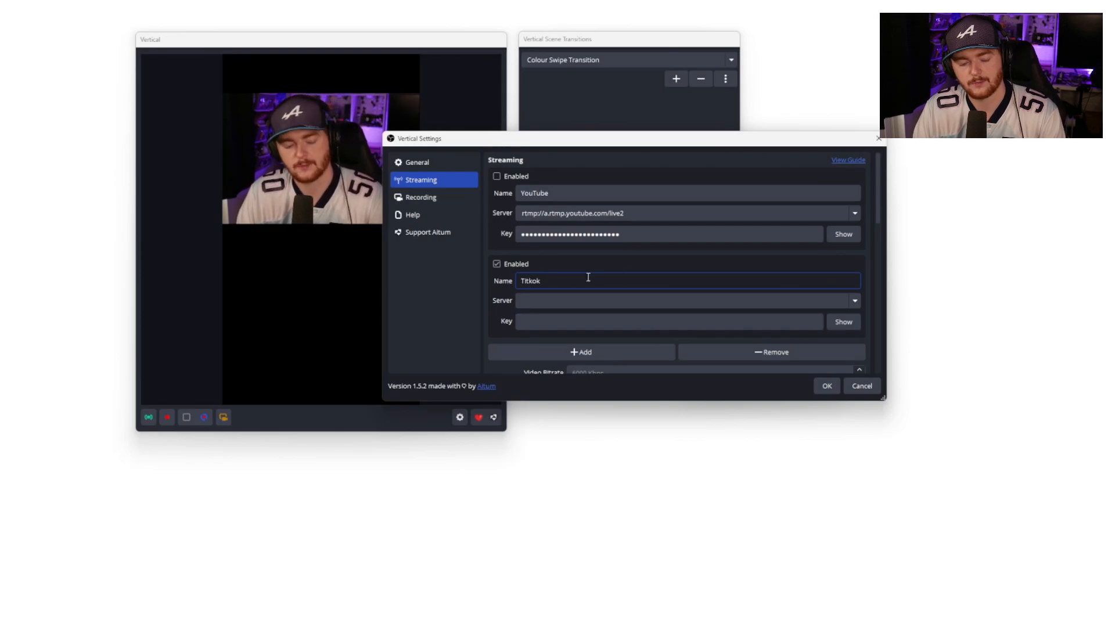
left_click(714, 352)
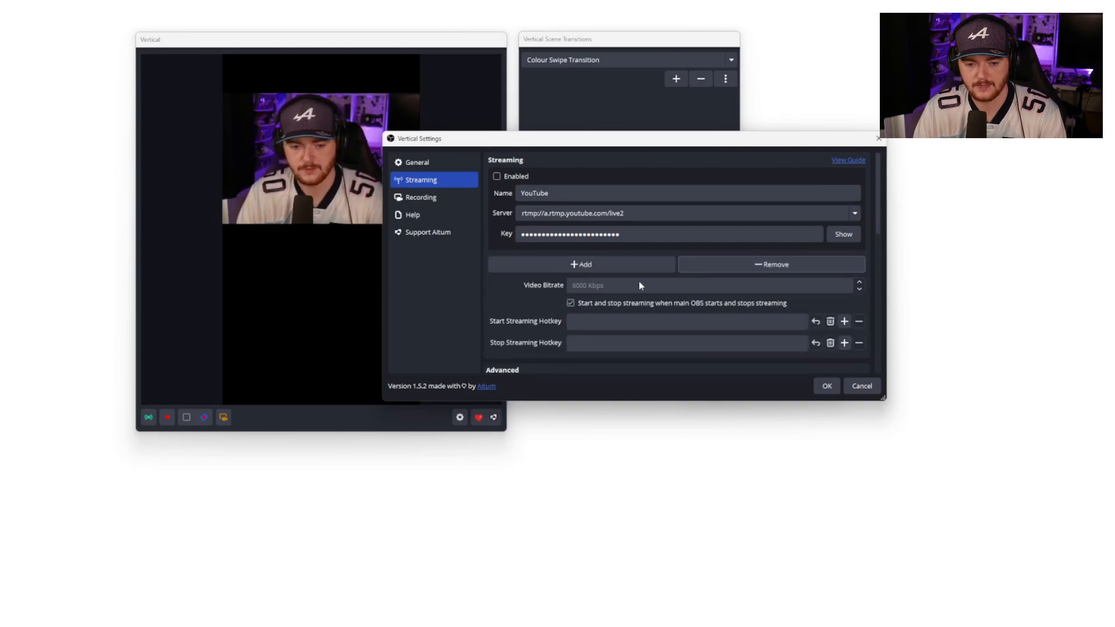
Step: Scroll through the streaming page's advanced encoder settings
scroll(639, 284, "down", 2)
scroll(628, 279, "up", 1)
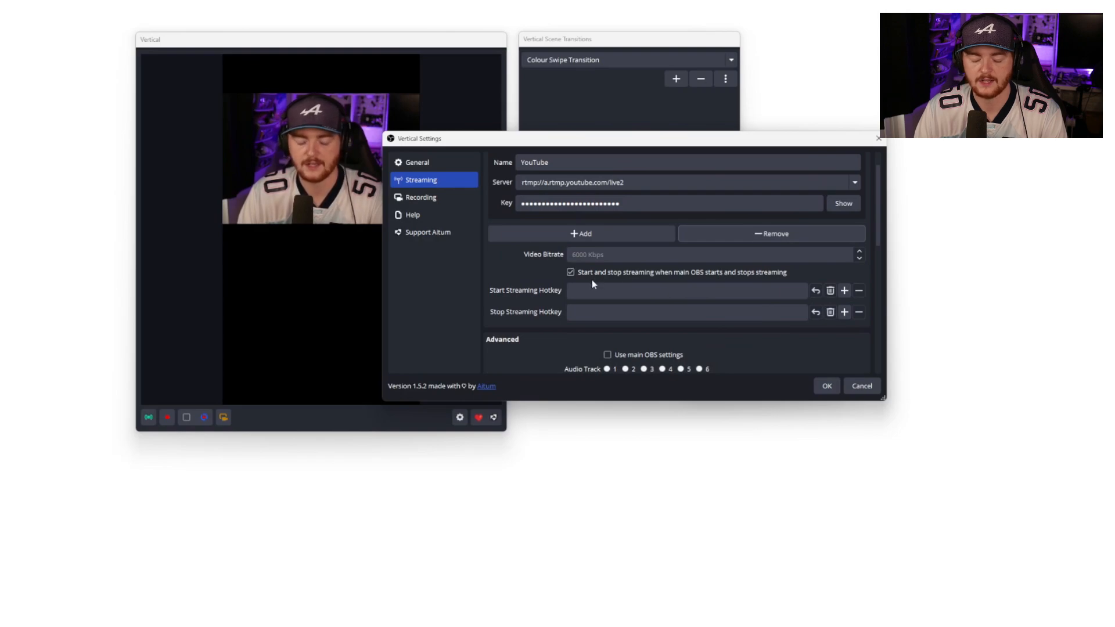
scroll(592, 284, "down", 2)
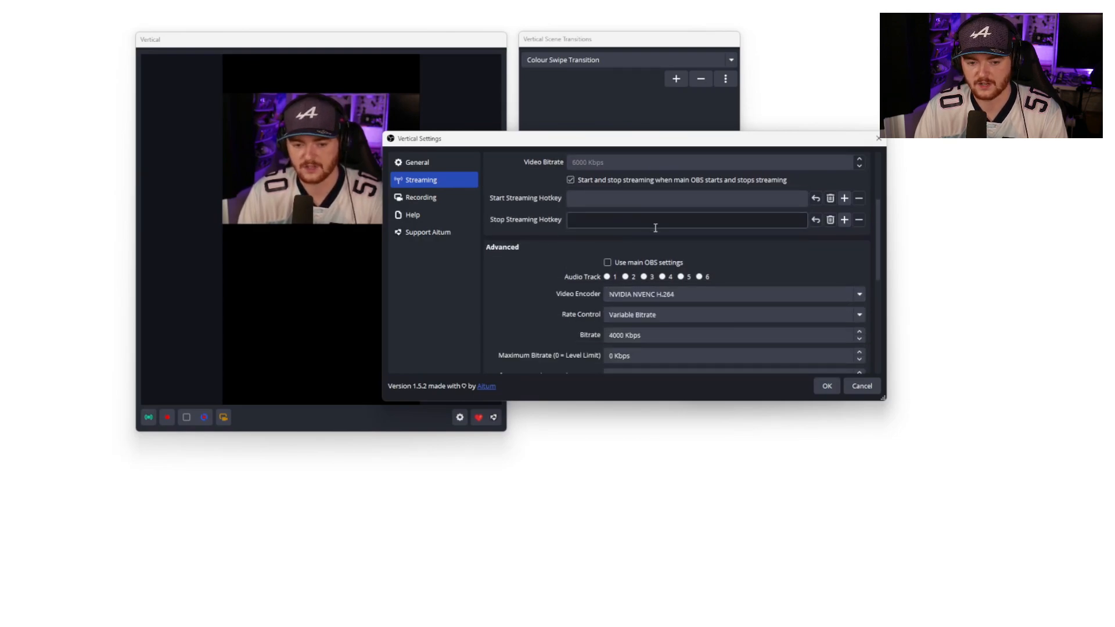
scroll(655, 228, "down", 2)
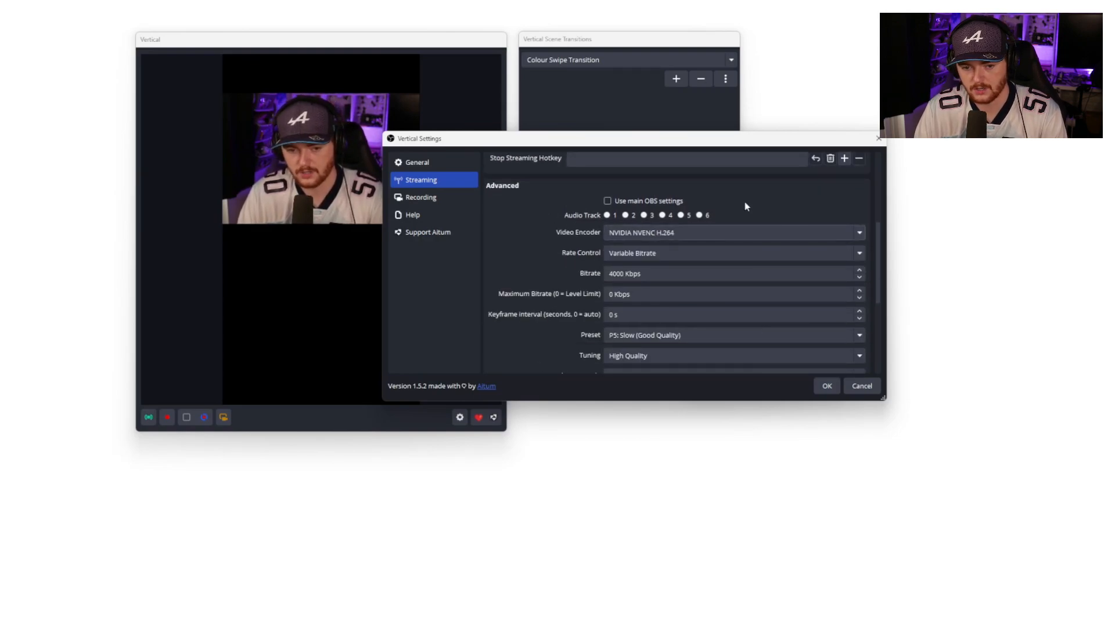
scroll(631, 287, "down", 6)
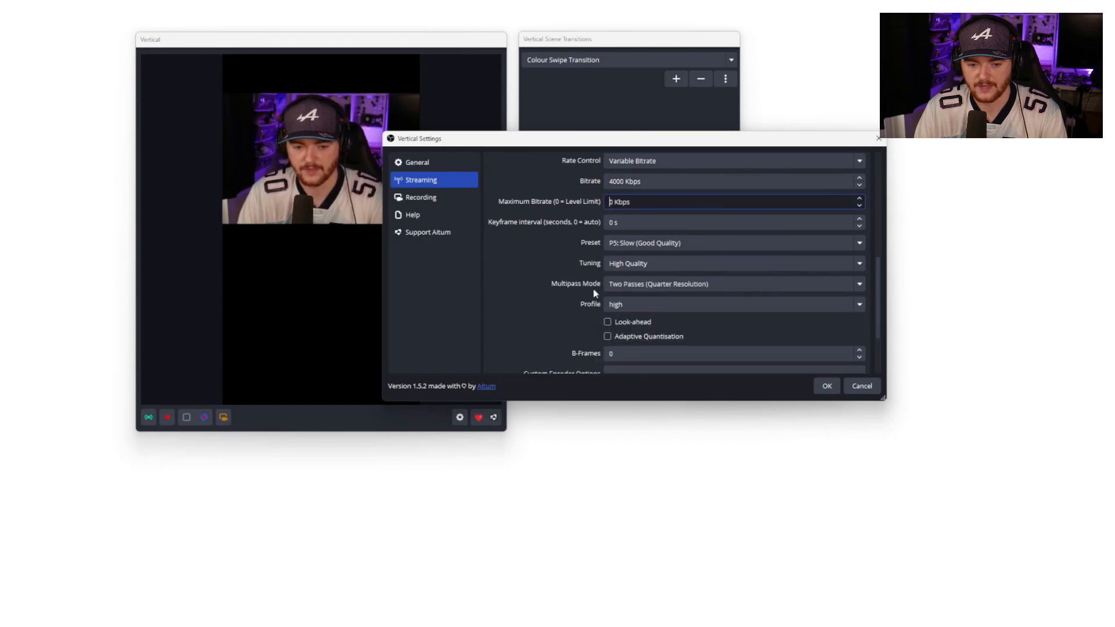
scroll(591, 290, "up", 15)
Step: Review the General page and scroll through the Recording page settings
left_click(436, 166)
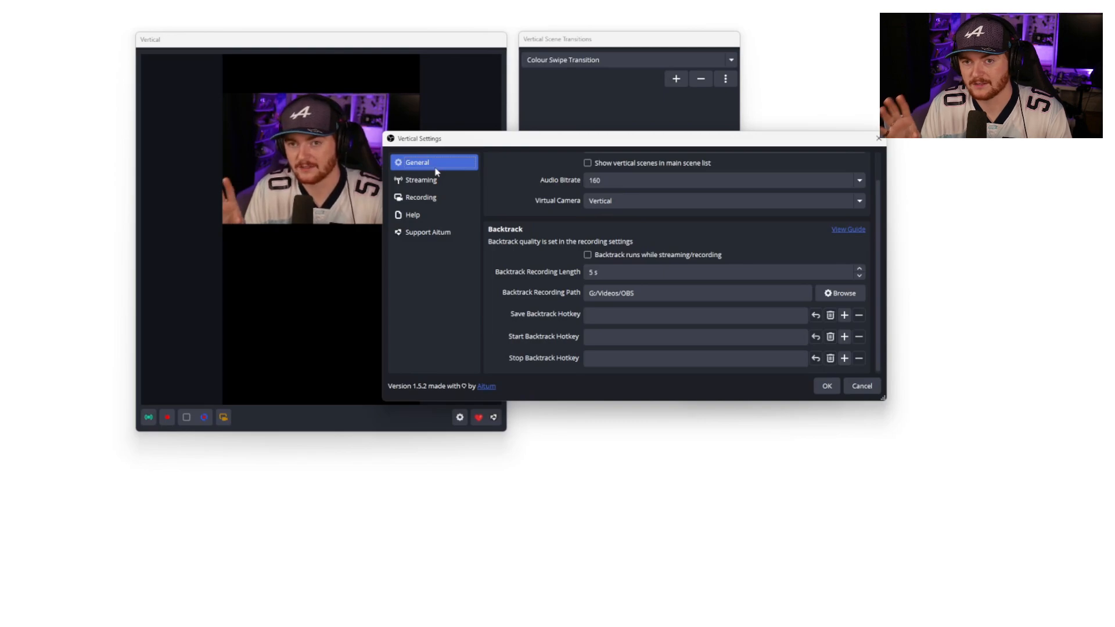
left_click(432, 197)
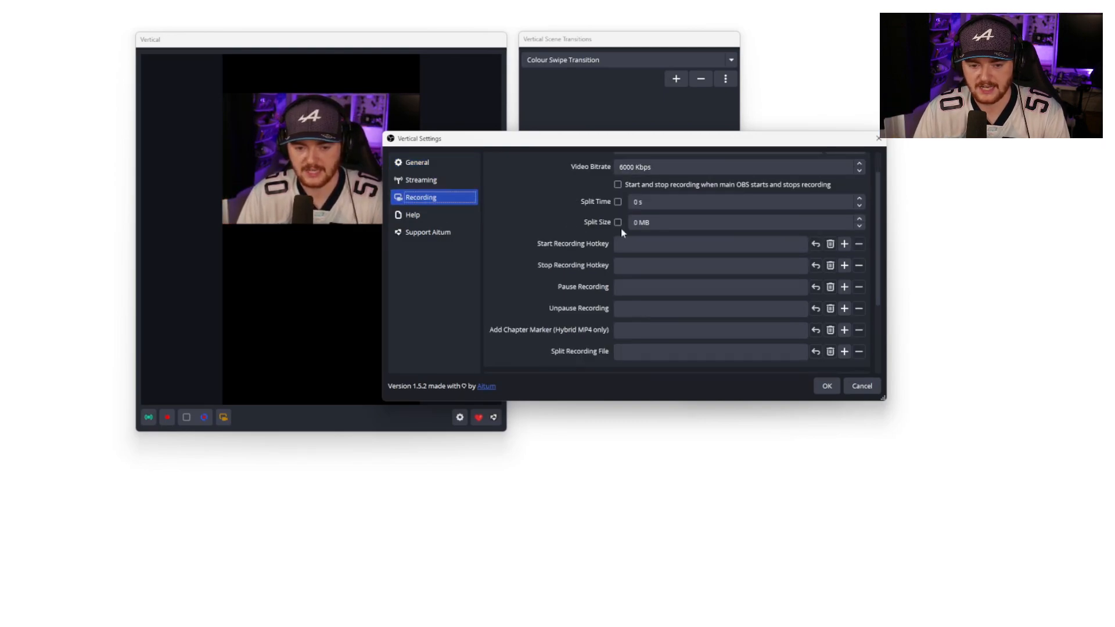
scroll(621, 228, "down", 3)
scroll(678, 276, "up", 3)
scroll(601, 268, "up", 1)
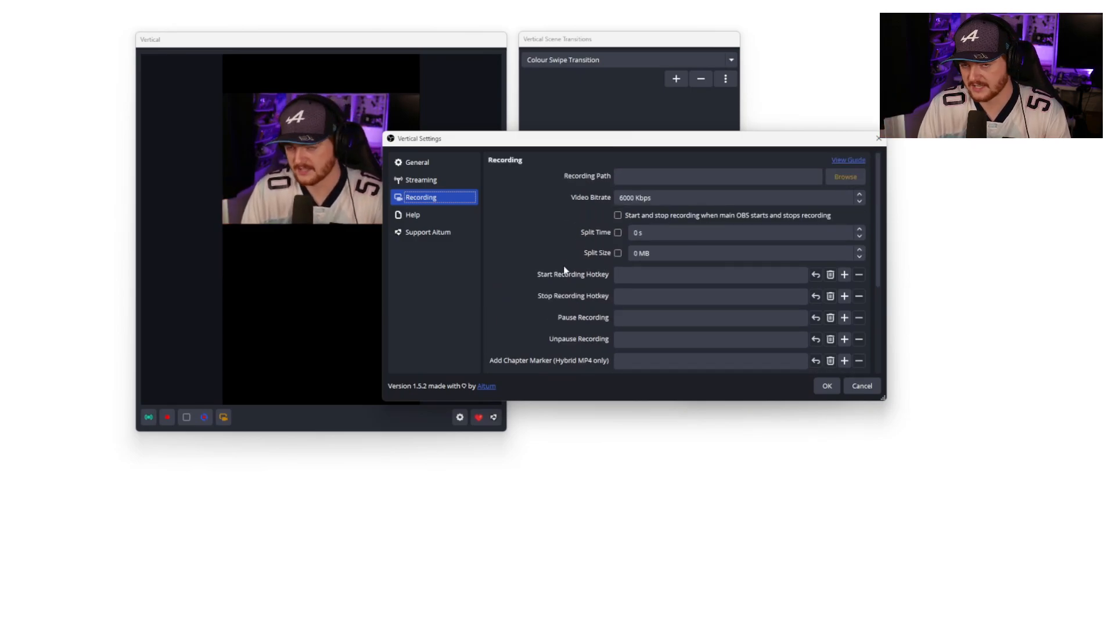
Step: View the Help and Support Altum pages, then close the Vertical Settings dialog
left_click(432, 214)
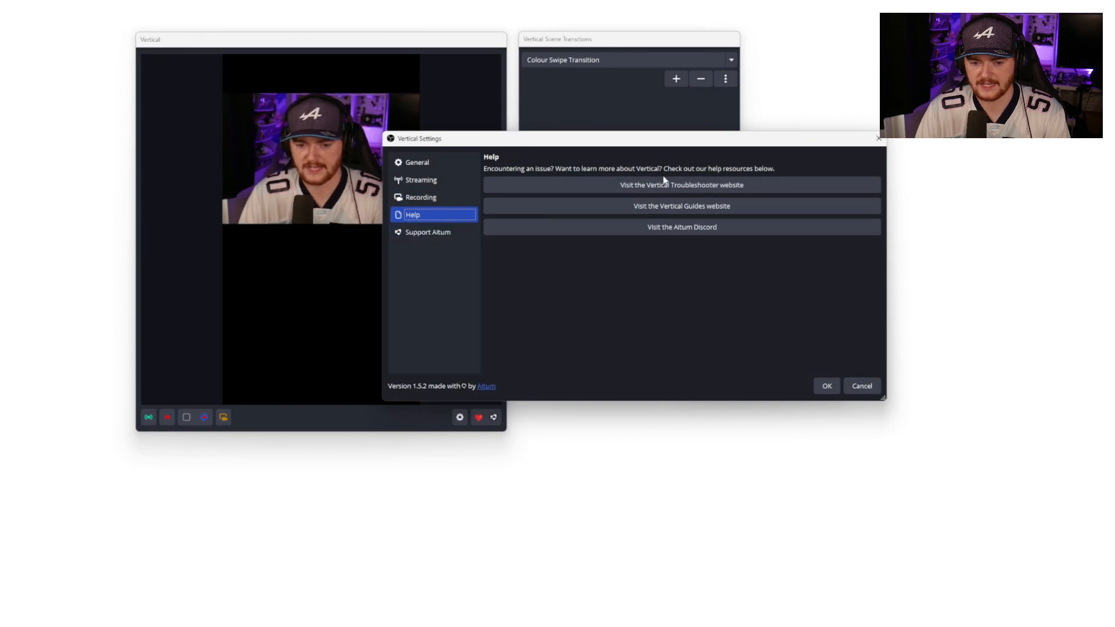
key("Down")
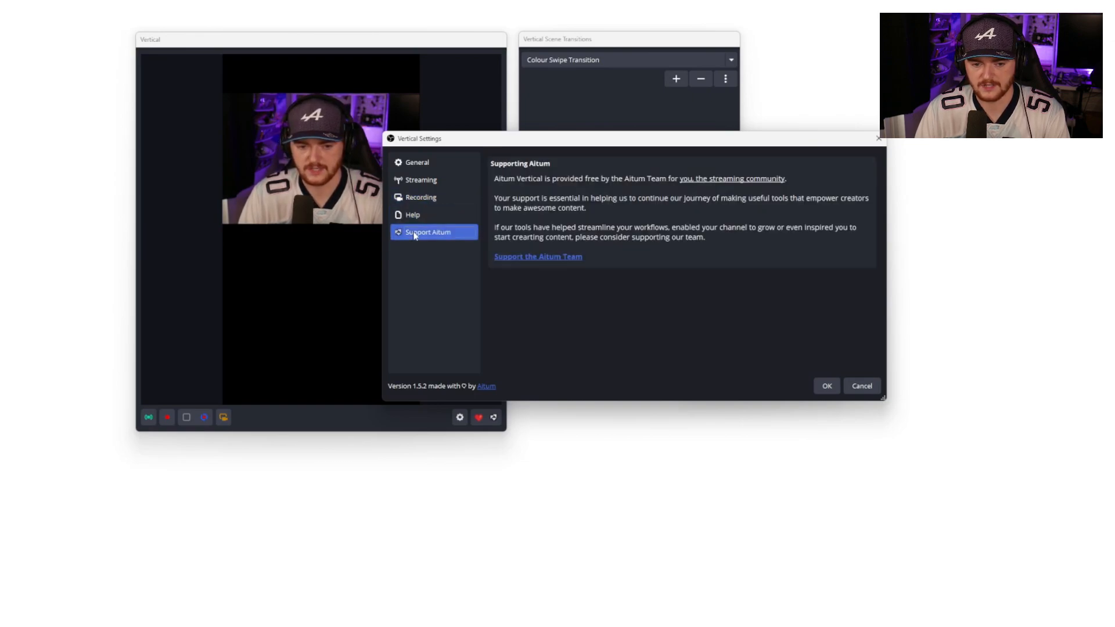
left_click(877, 139)
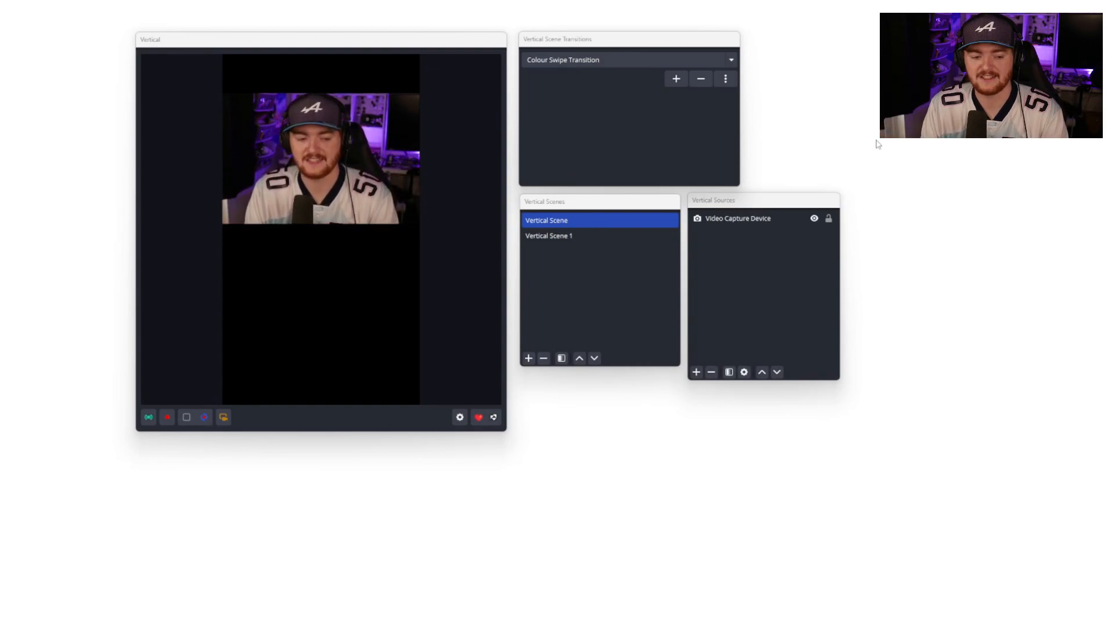
Step: Toggle the vertical virtual camera and trigger the Backtrack clip vertical control in the Vertical dock
left_click(224, 419)
key("Return")
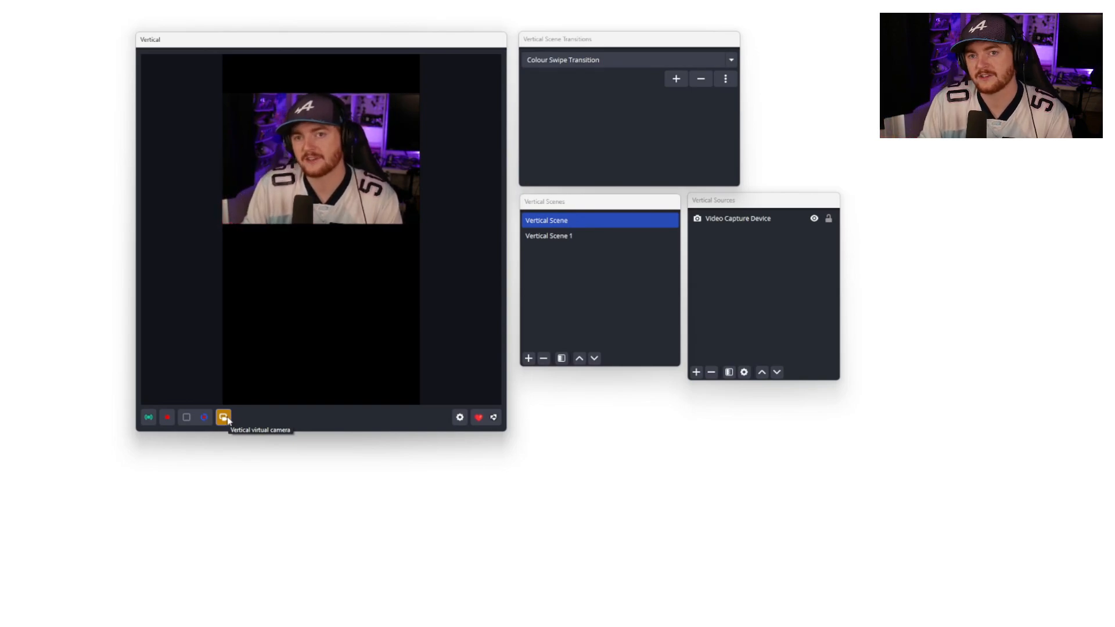
left_click(225, 417)
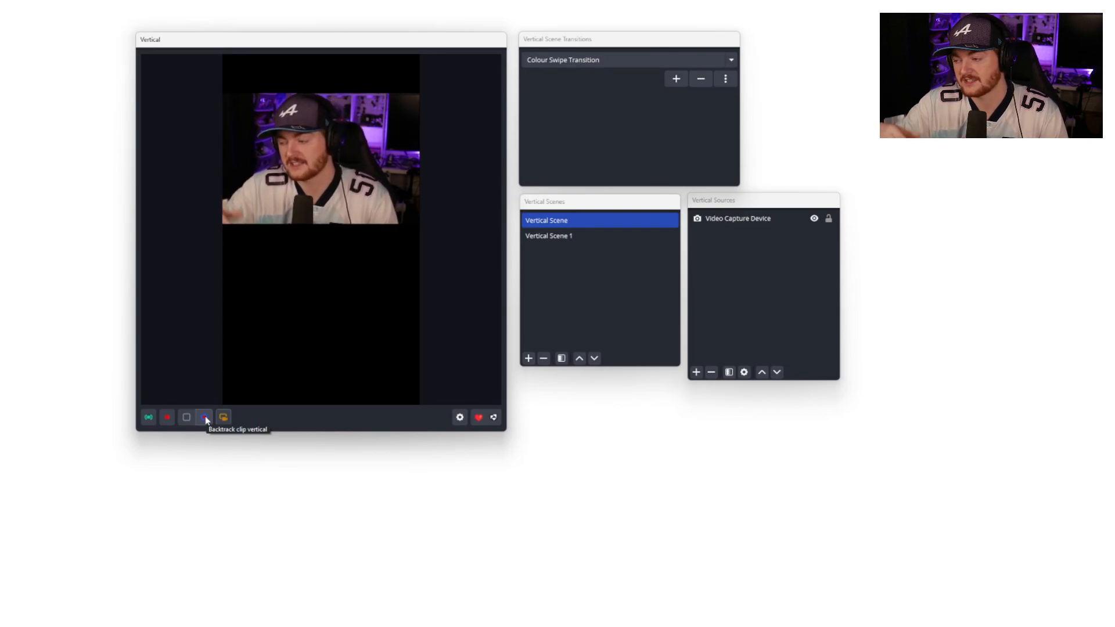
left_click(205, 417)
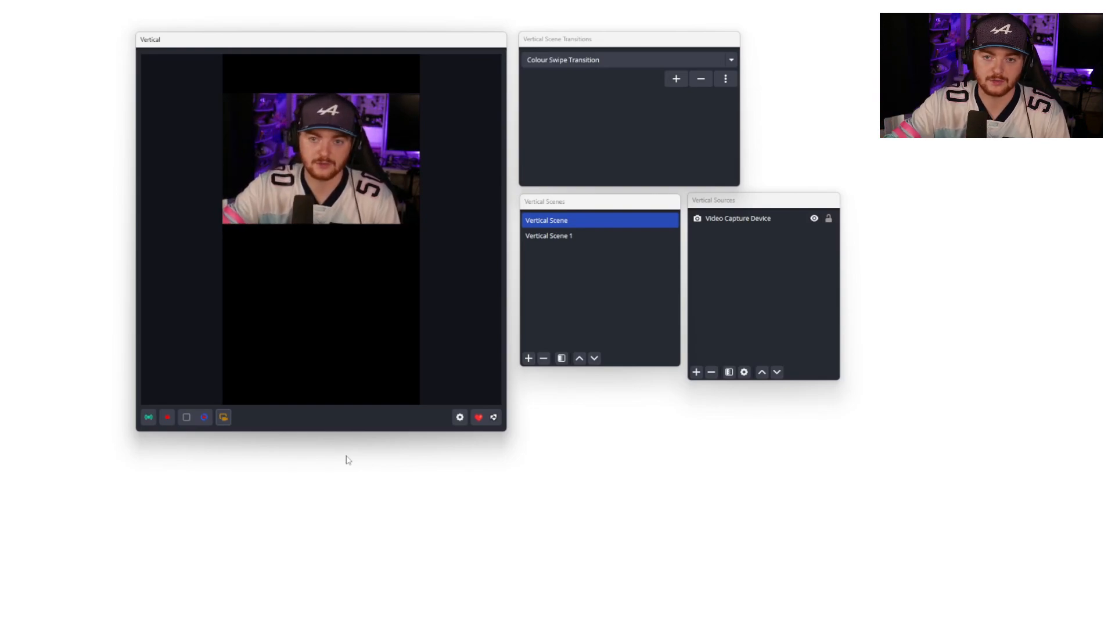
Step: Open the vertical sources' add menu and browse the Browser, Colour Source and Display Capture source options
left_click(696, 372)
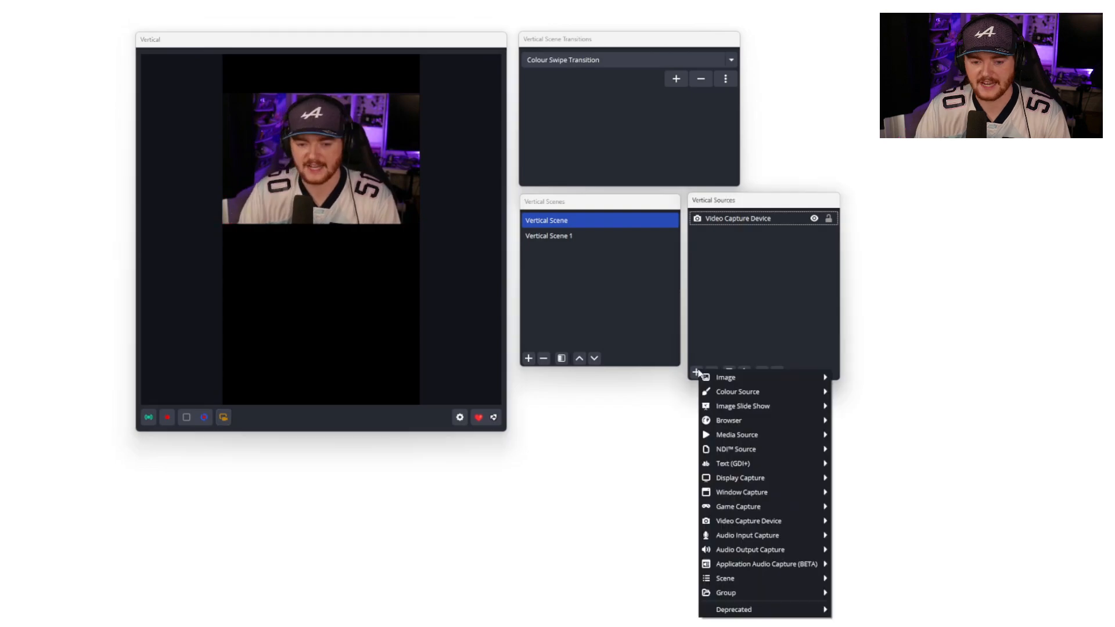
mouse_move(758, 421)
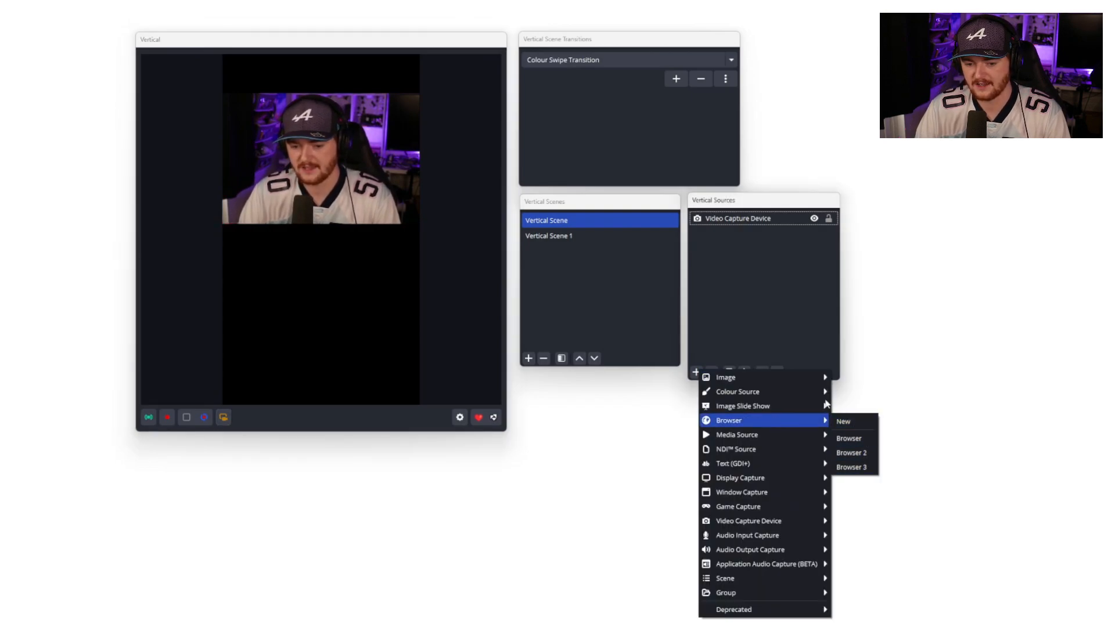
mouse_move(801, 388)
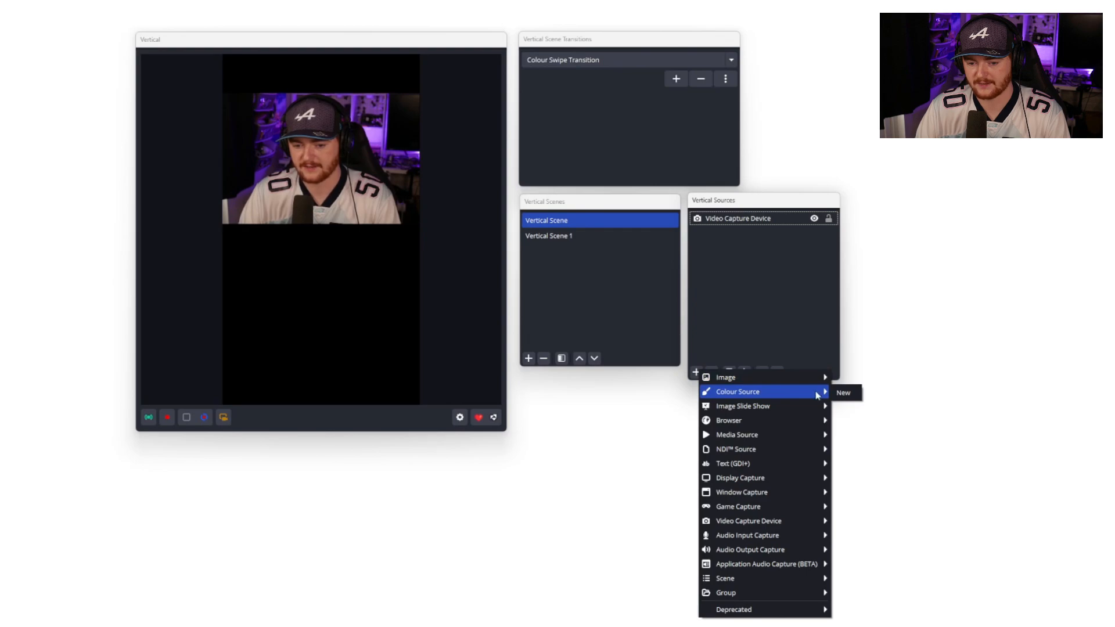
mouse_move(793, 482)
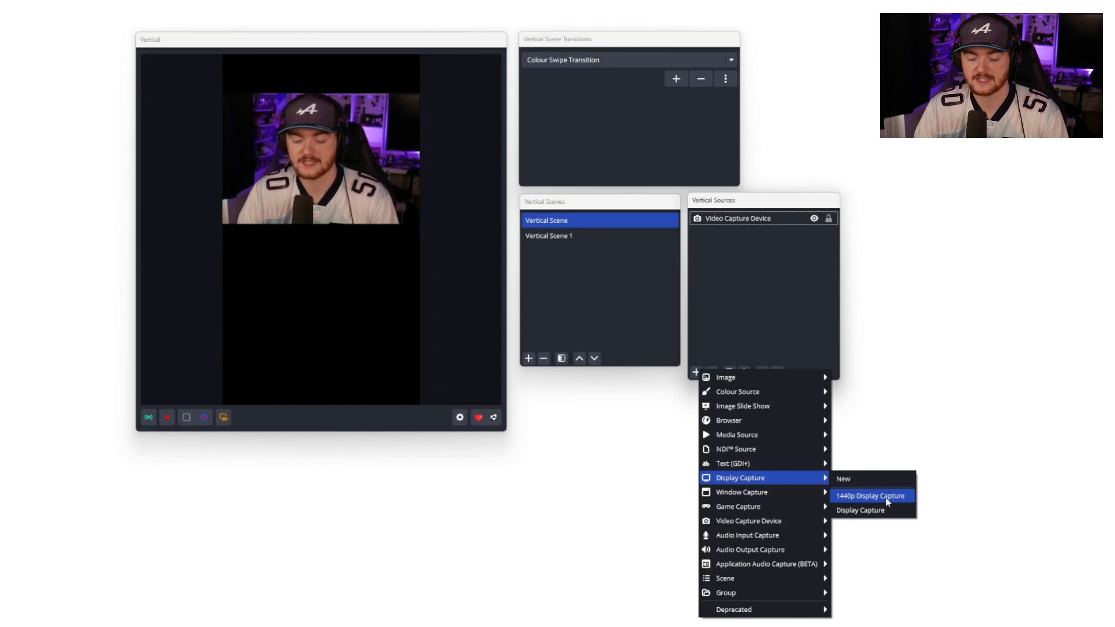
left_click(805, 323)
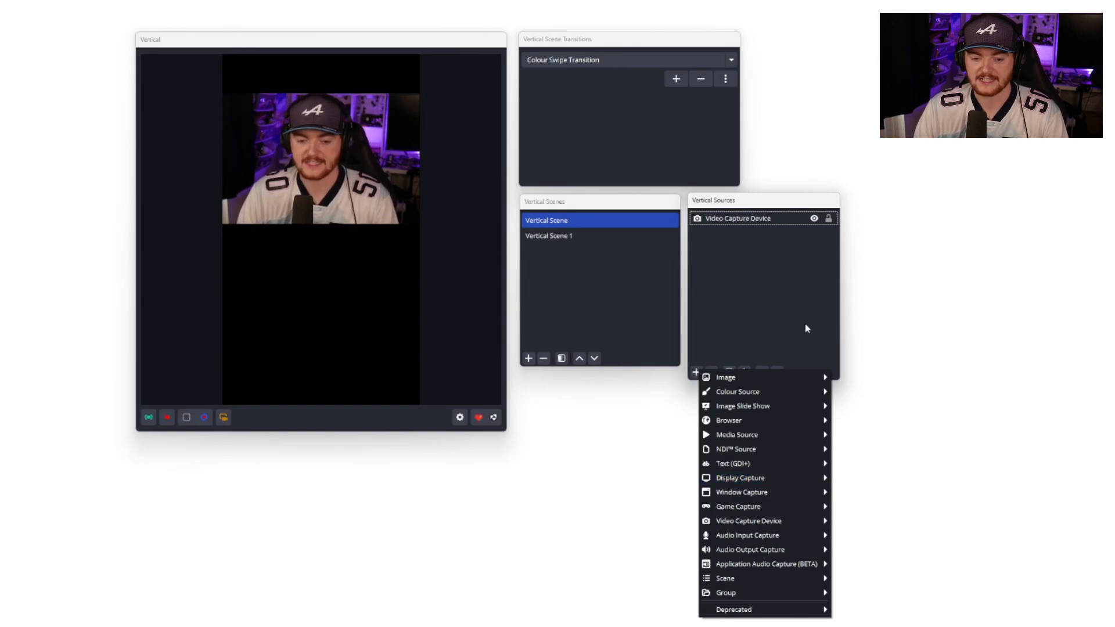